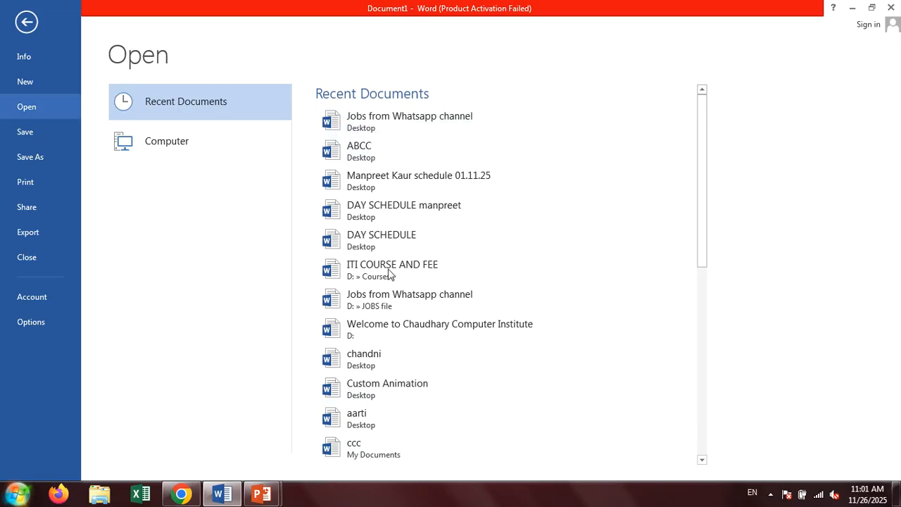
Look through the recent documents, and switch to the PowerPoint slide show to reveal the entries on closing and saving a file.
scroll(392, 448, down, 2)
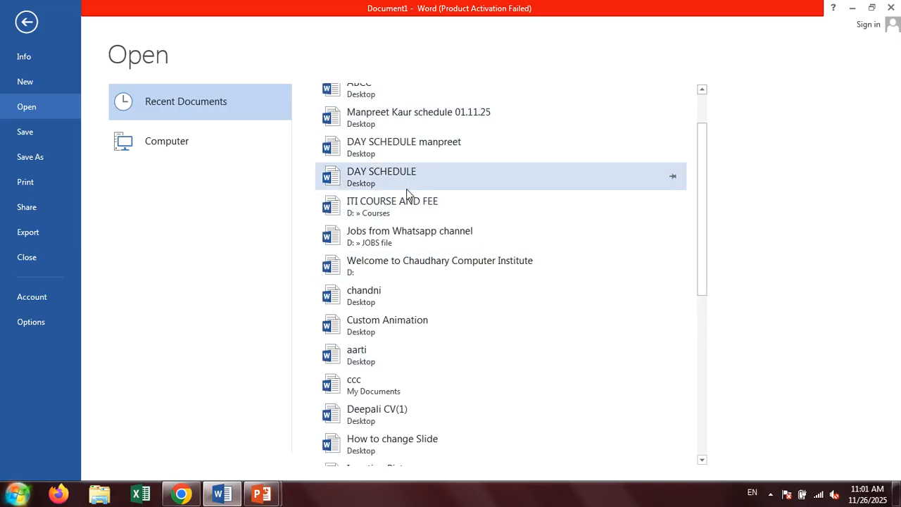
click(400, 290)
key(alt+Tab)
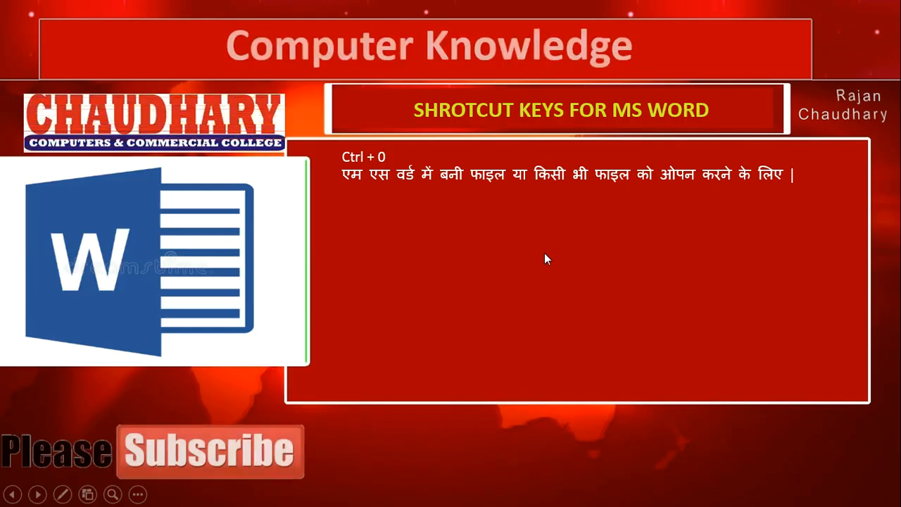
click(434, 266)
click(433, 271)
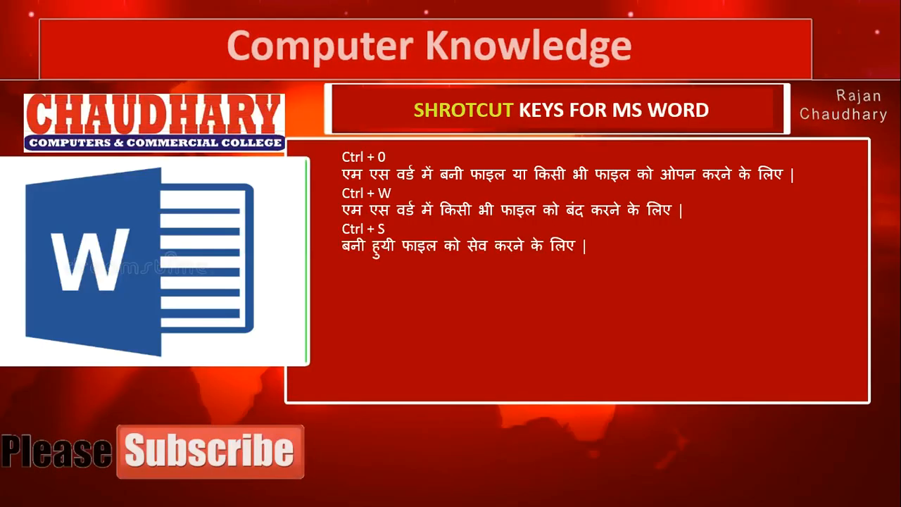
Switch to Word and save the new document to the Desktop under the name "Microsoft Word".
key(alt+Tab)
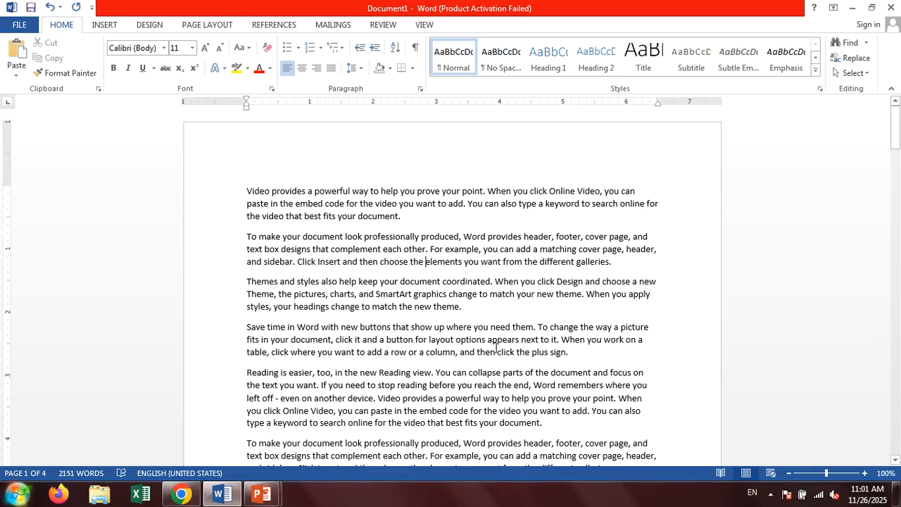
key(ctrl+s)
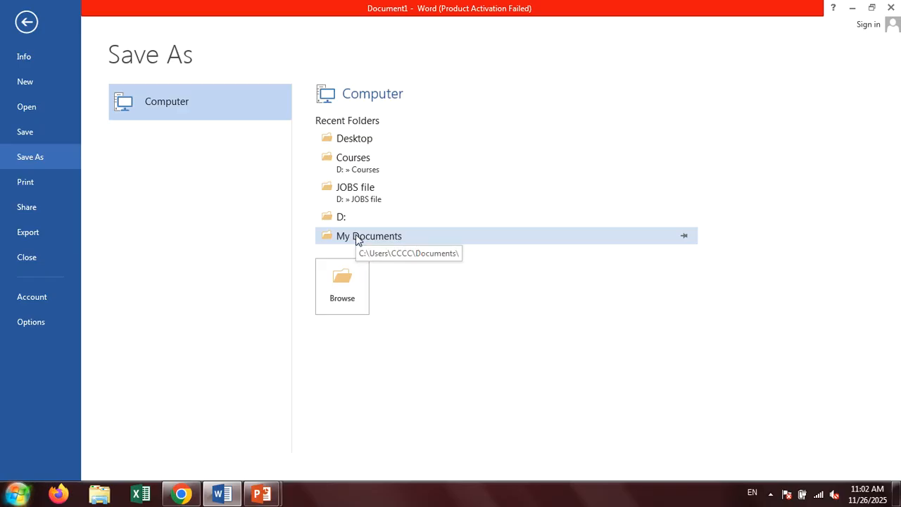
click(363, 145)
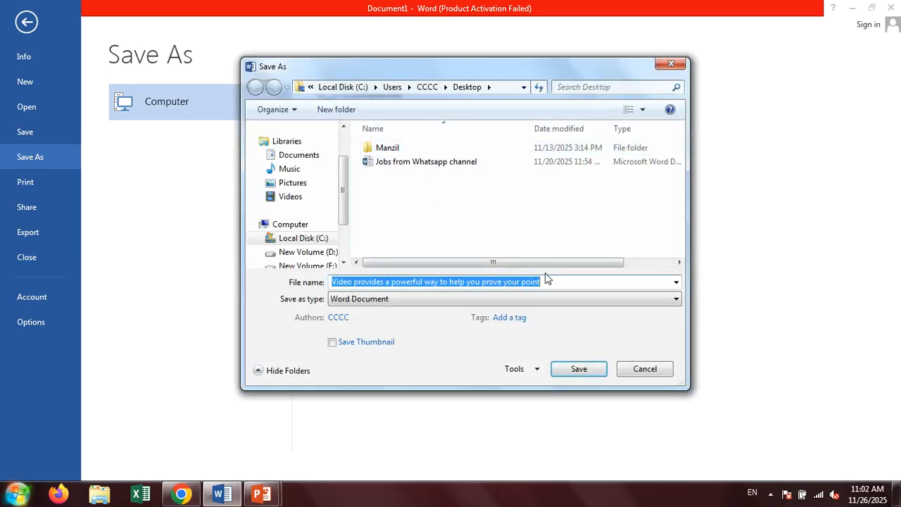
key(BackSpace)
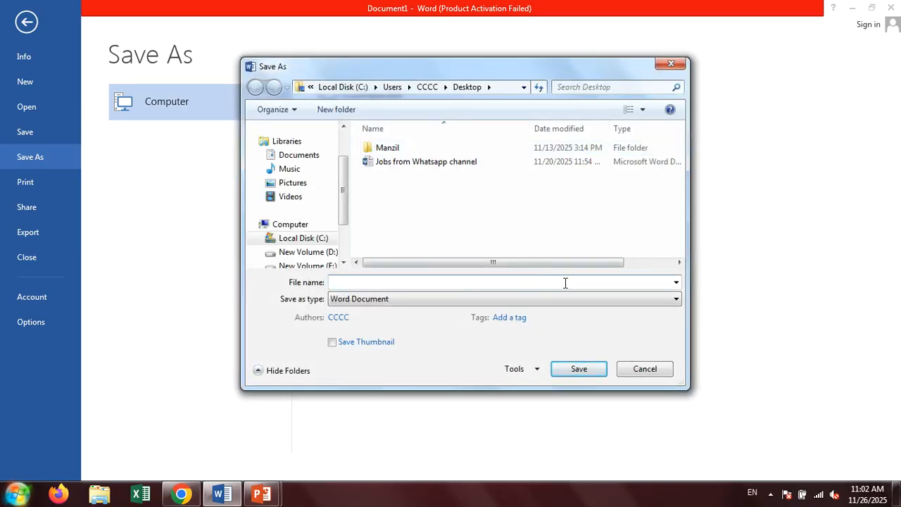
text(Microsoft Word)
click(567, 371)
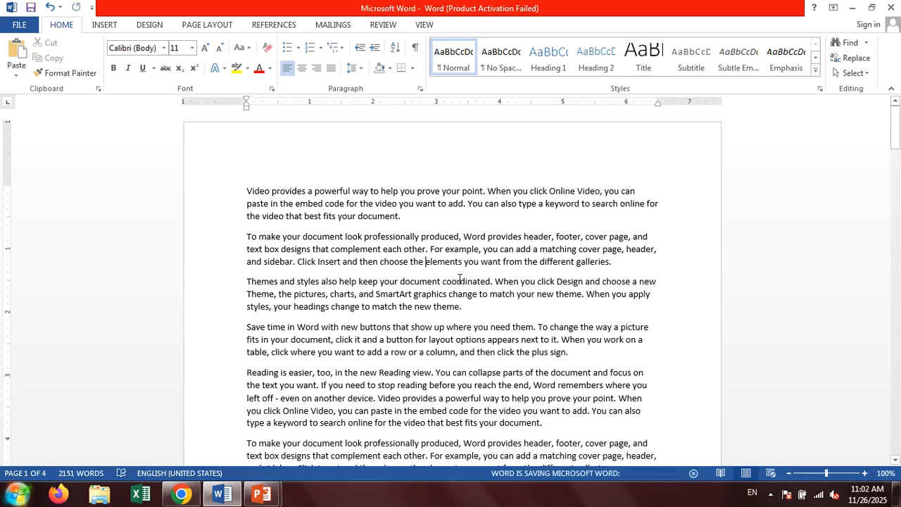
Switch to the PowerPoint slide show and reveal the entry on saving a file under another name.
key(alt+Tab)
key(alt+Tab)
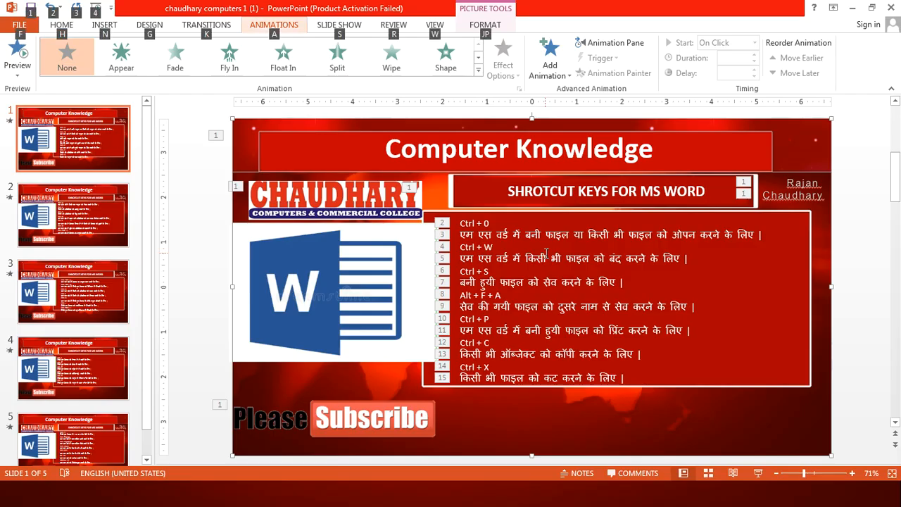
key(alt+Tab)
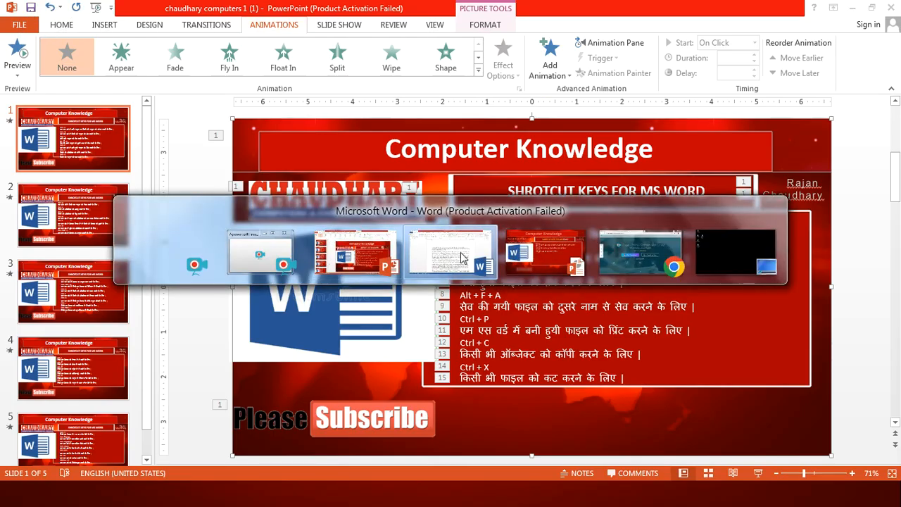
click(518, 263)
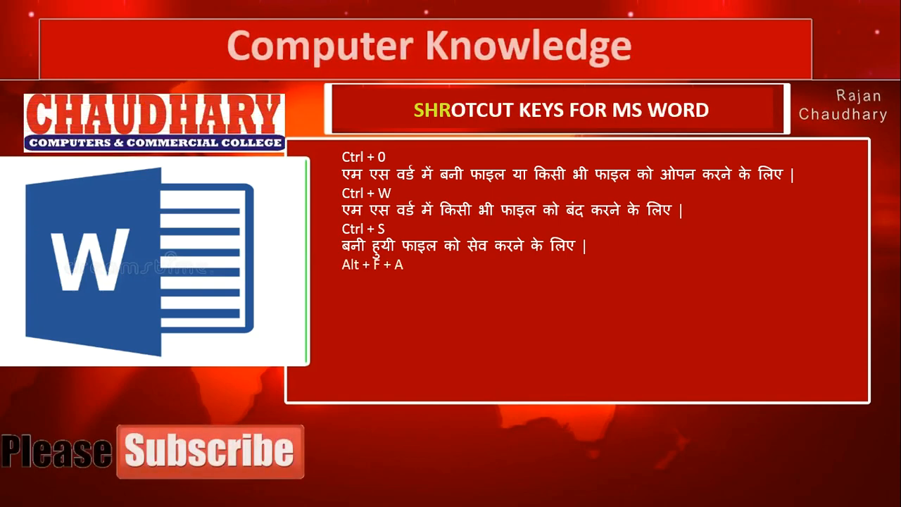
key(Right)
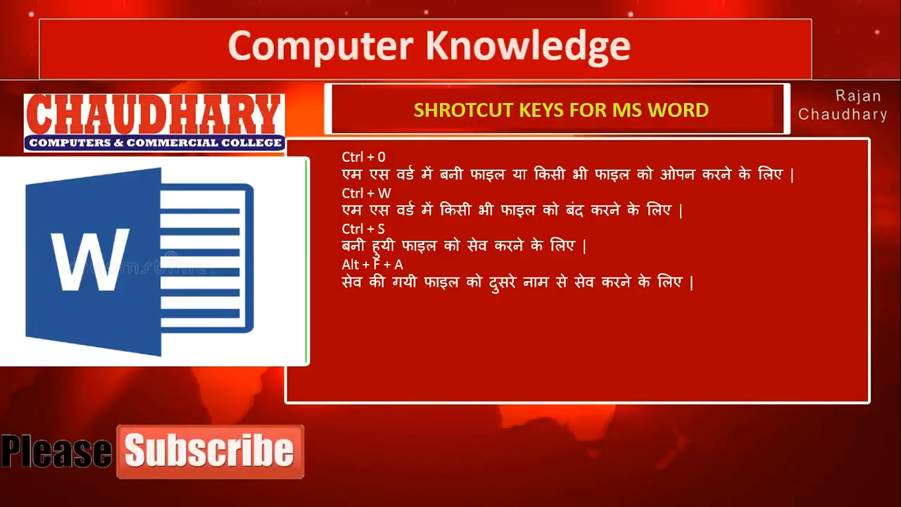
Switch to Word and save a copy of the document in My Documents as "Microsoft Word 1".
key(alt+Tab)
key(alt+Tab)
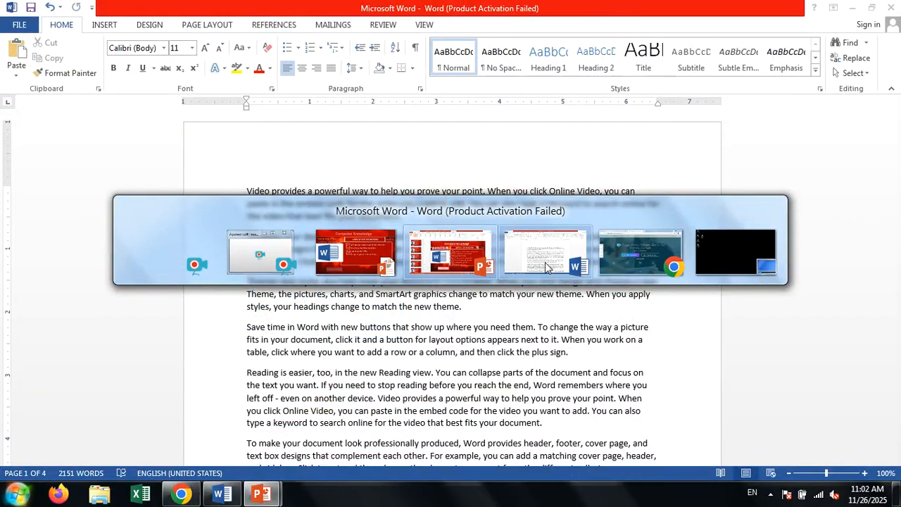
click(546, 265)
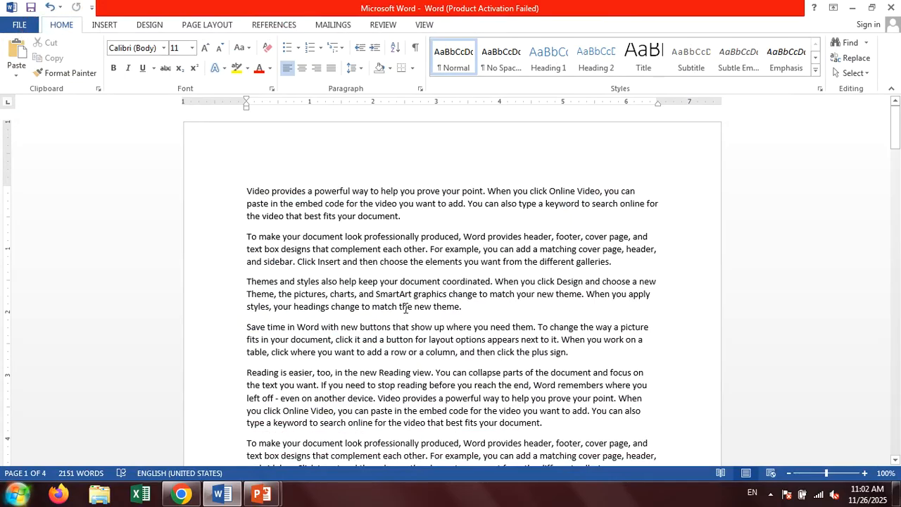
key(alt+f)
key(a)
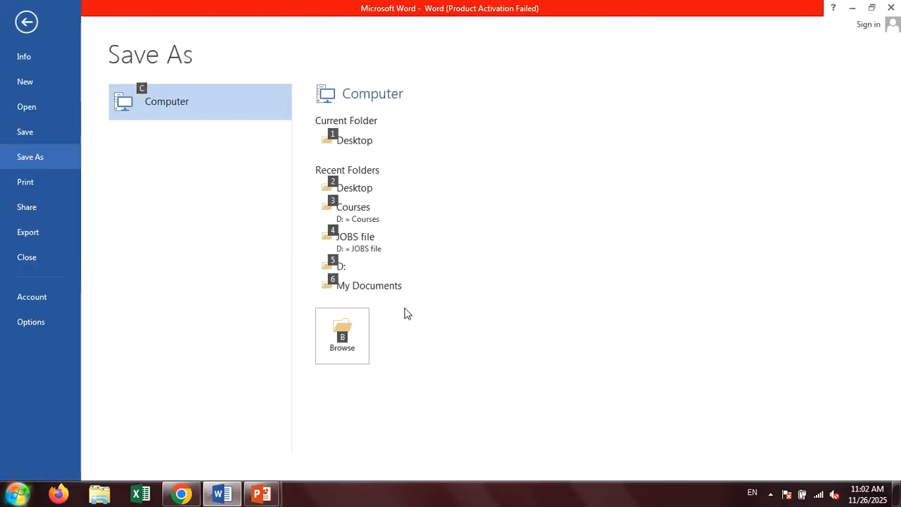
click(209, 191)
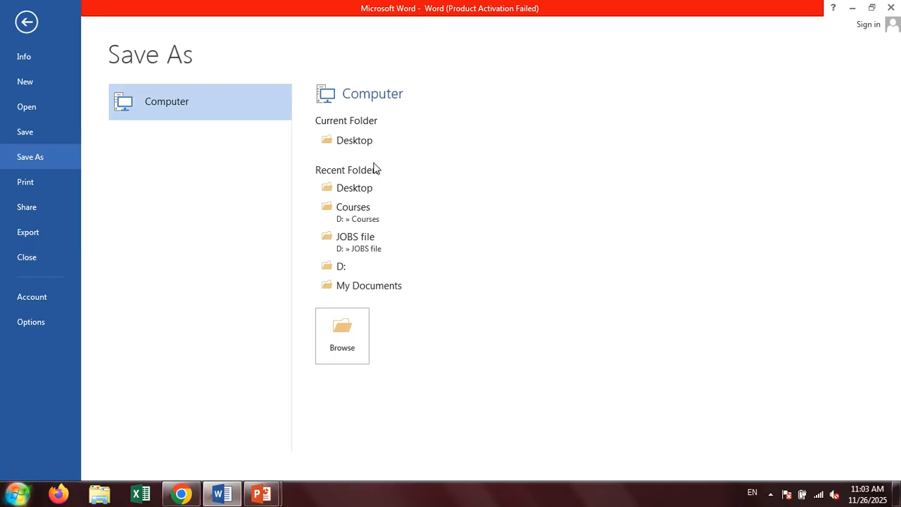
click(354, 283)
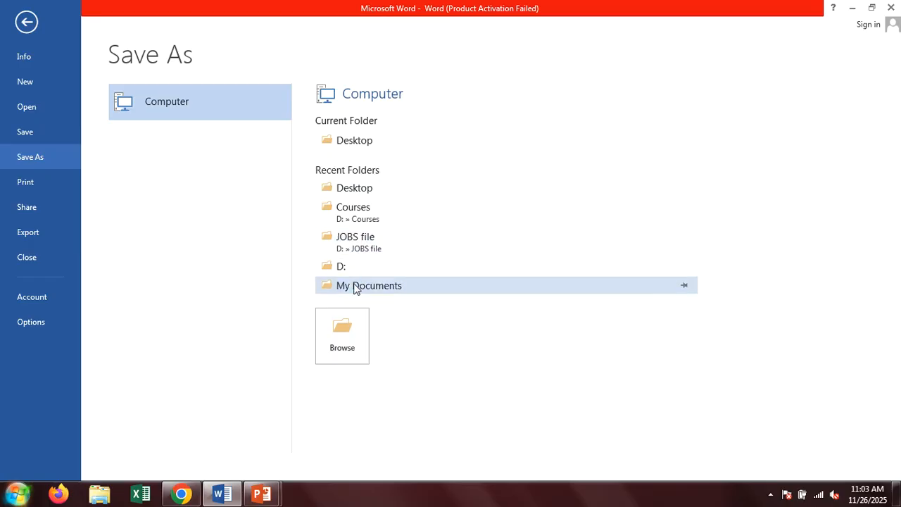
click(409, 287)
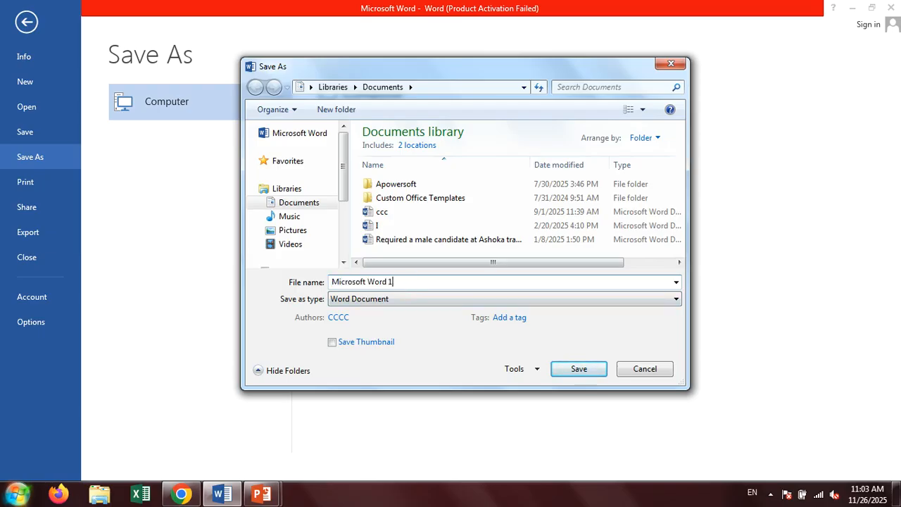
click(569, 368)
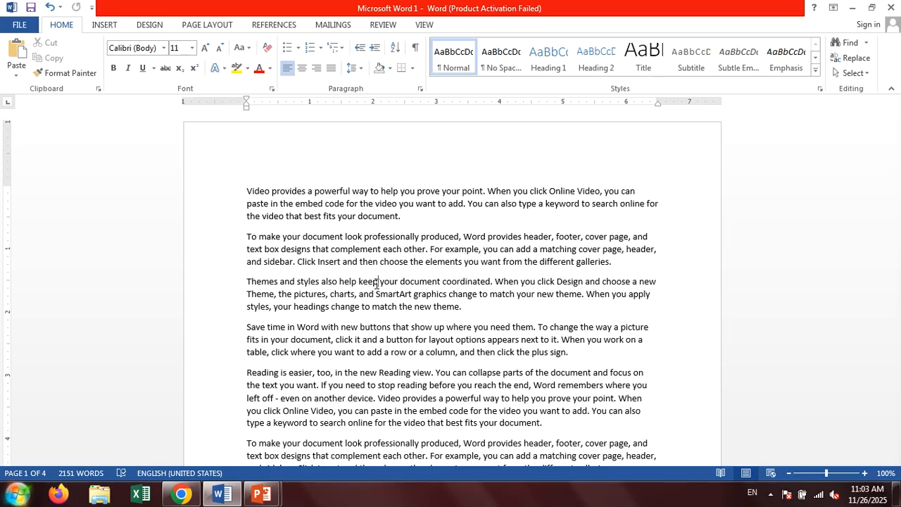
Switch to the PowerPoint slide show and reveal the entry on printing a file.
key(alt+Tab)
key(Tab)
click(454, 265)
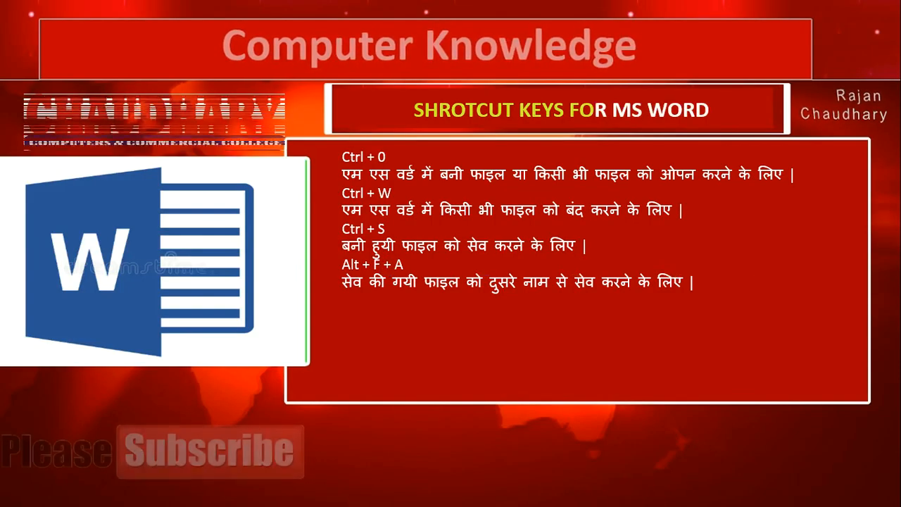
key(Right)
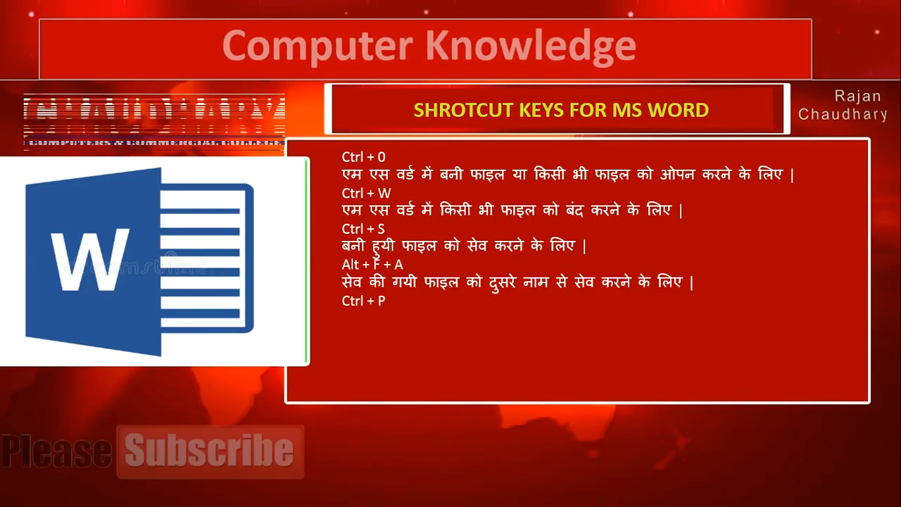
key(Right)
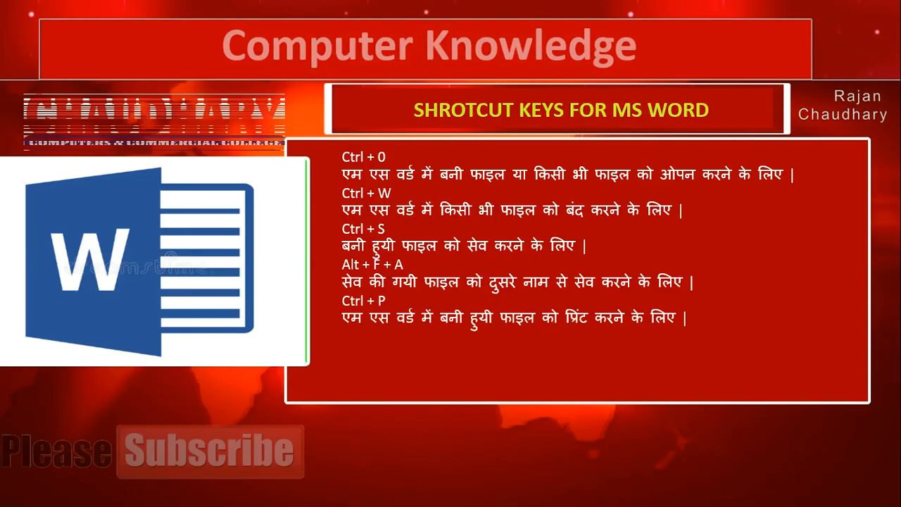
Switch to Word, view the document's print settings and preview, and return to the text without printing.
key(alt+Tab)
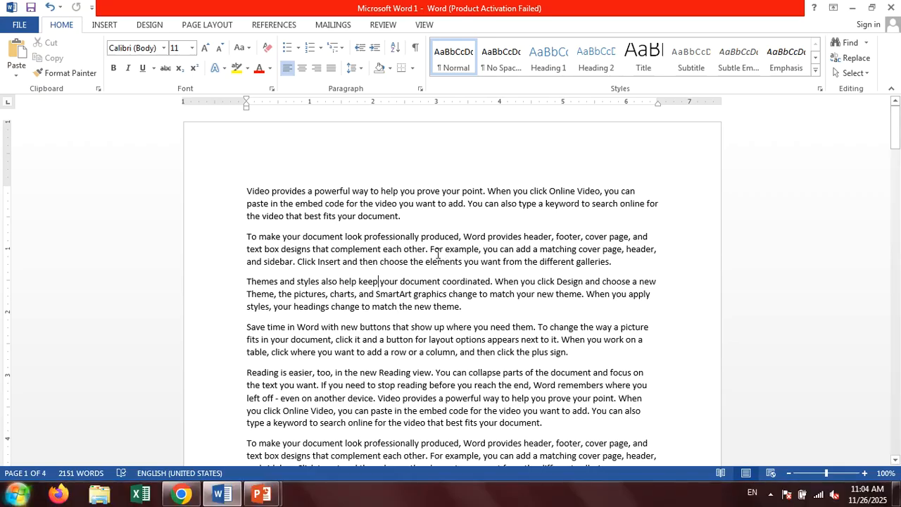
click(433, 250)
key(ctrl+p)
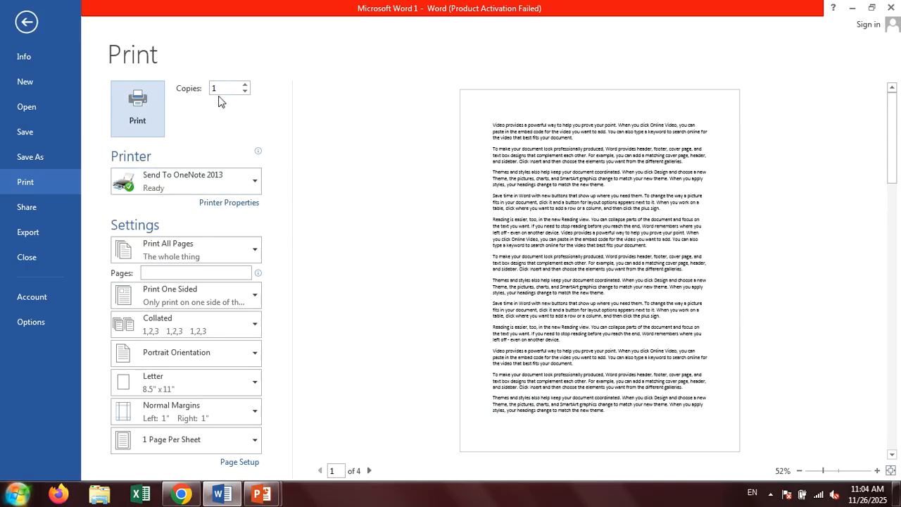
click(161, 273)
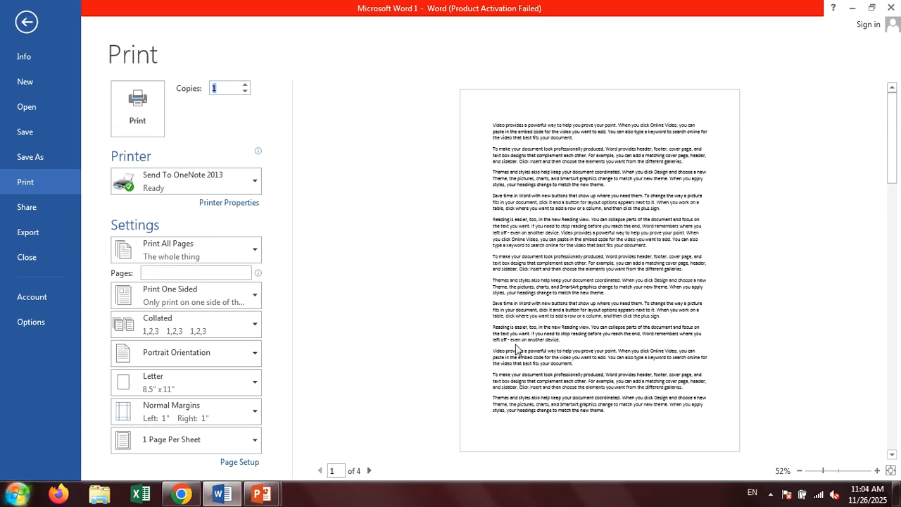
key(Escape)
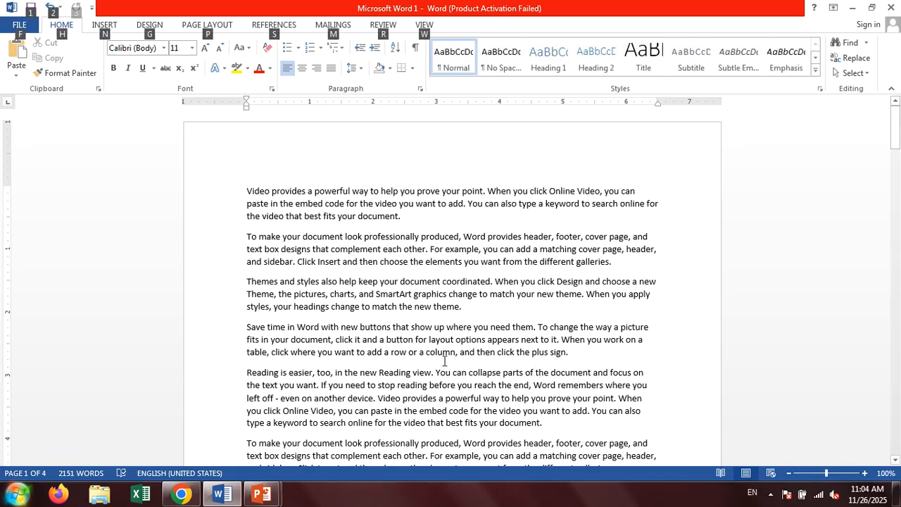
Switch to the PowerPoint slide show and reveal the copy and cut entries, continuing to the paste entry on the following slide.
key(alt+Tab)
key(alt+Tab)
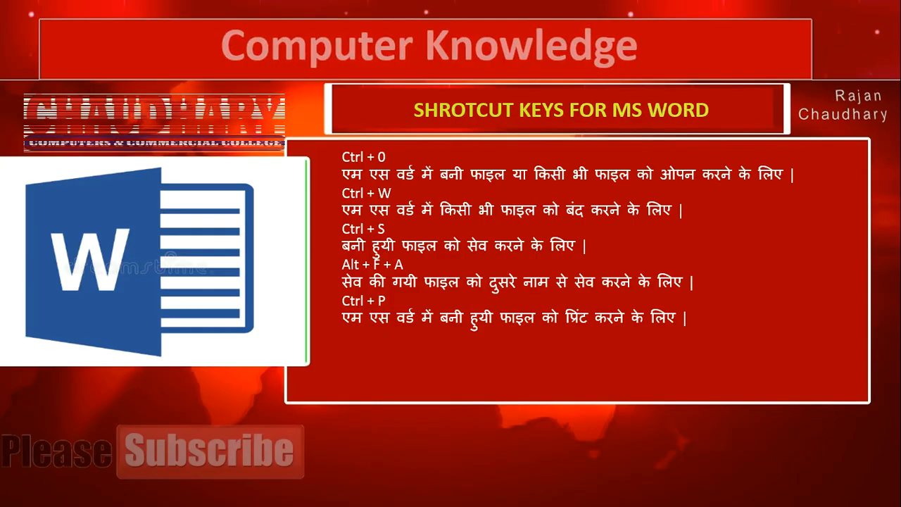
key(Right)
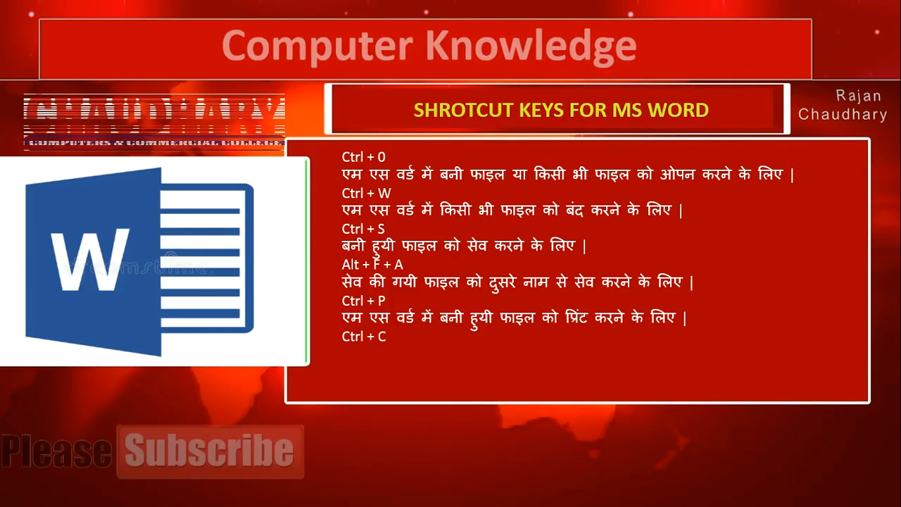
key(Right)
key(Right)
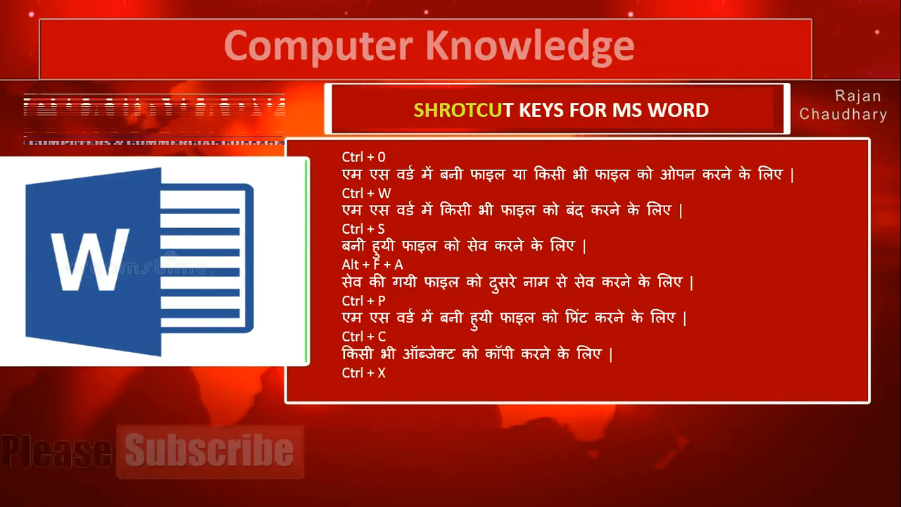
key(Right)
key(Right)
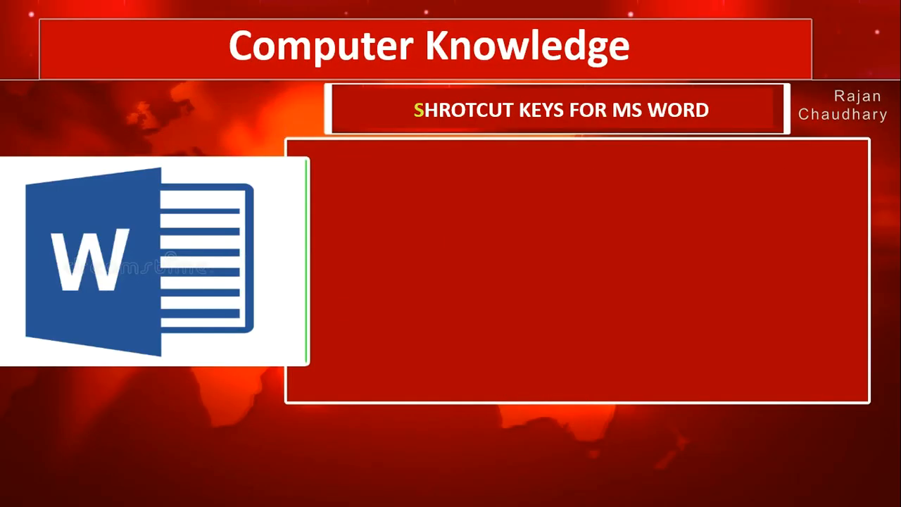
key(Right)
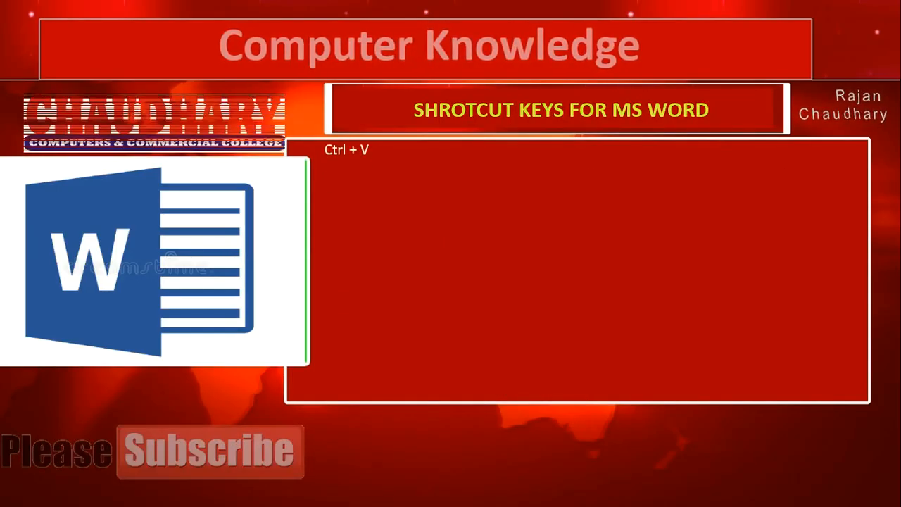
key(Right)
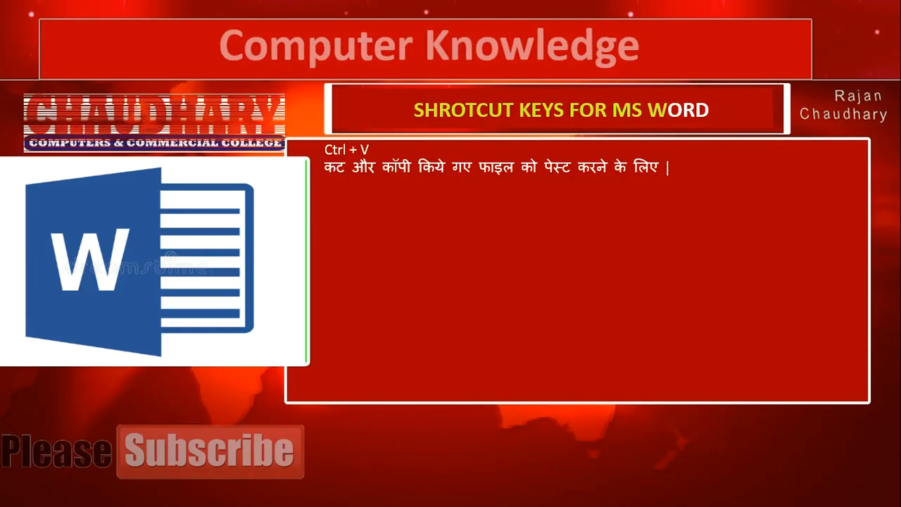
Switch to Word and copy the document's first paragraph, beginning "Video provides a powerful way".
key(alt+Tab)
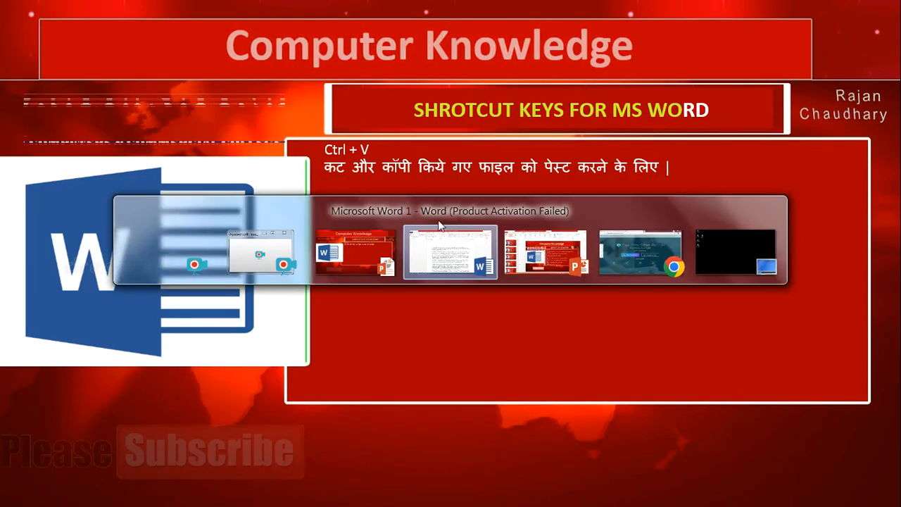
click(462, 255)
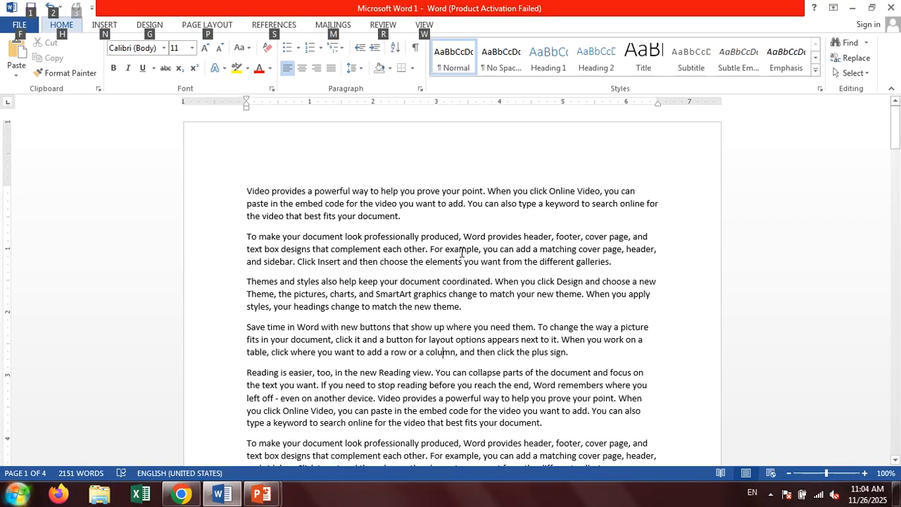
click(336, 225)
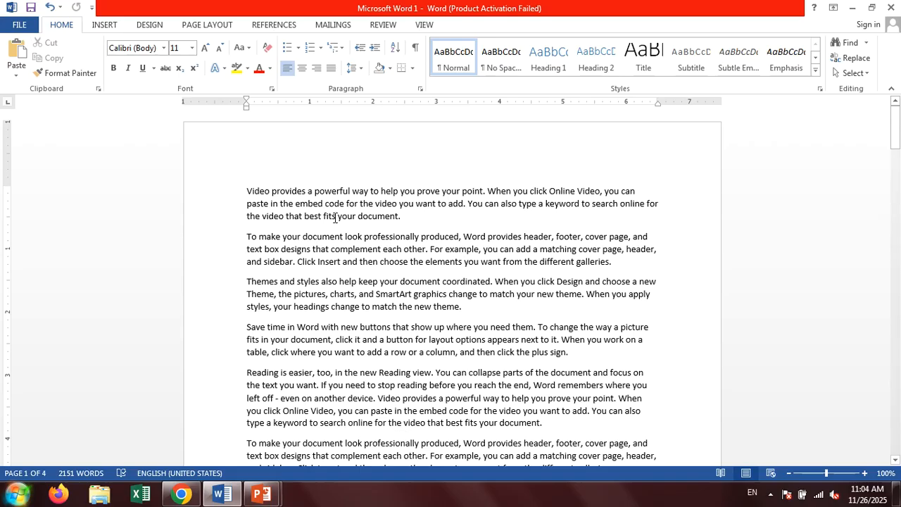
drag(255, 197, 421, 222)
key(ctrl+c)
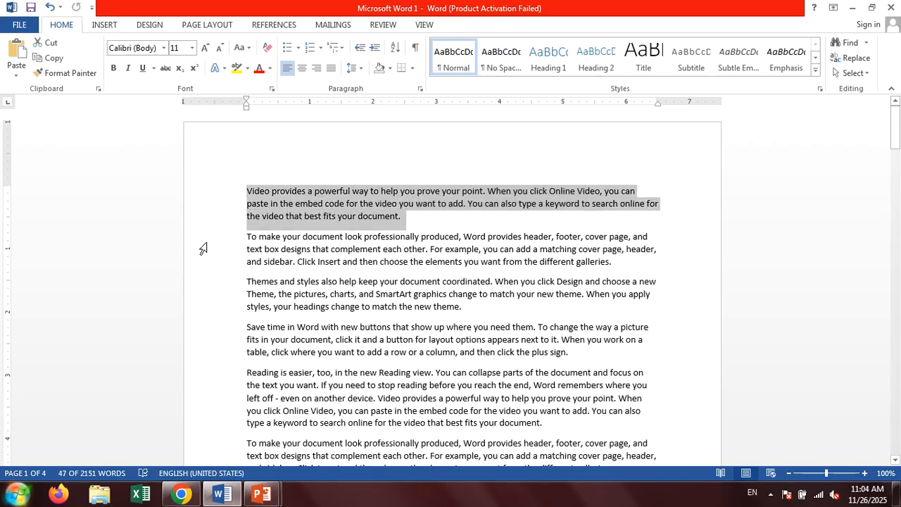
Add blank lines after the third paragraph, ending "match the new theme", and paste the copied paragraph there twice.
click(425, 220)
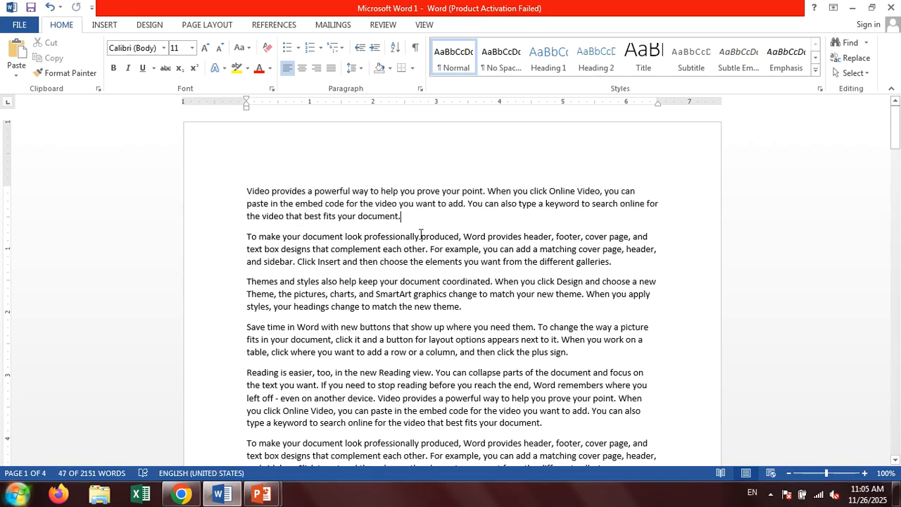
scroll(338, 250, down, 2)
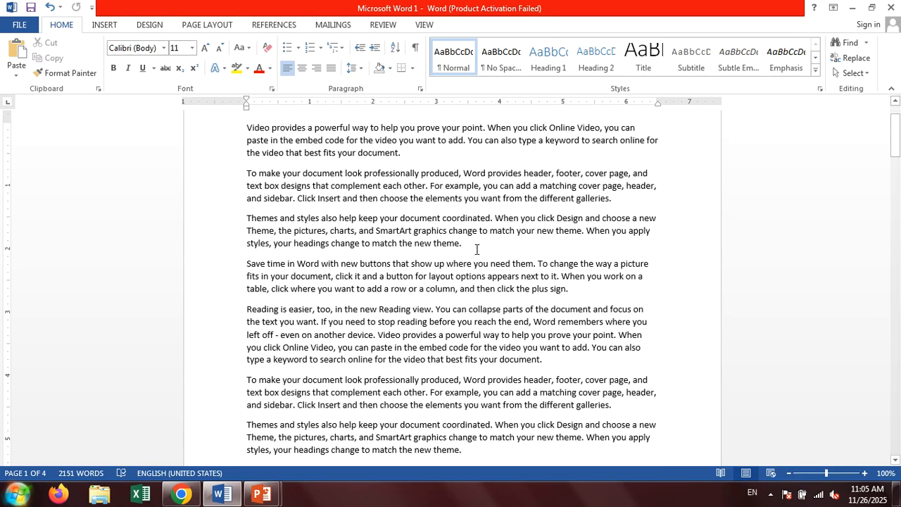
key(Return)
key(Return)
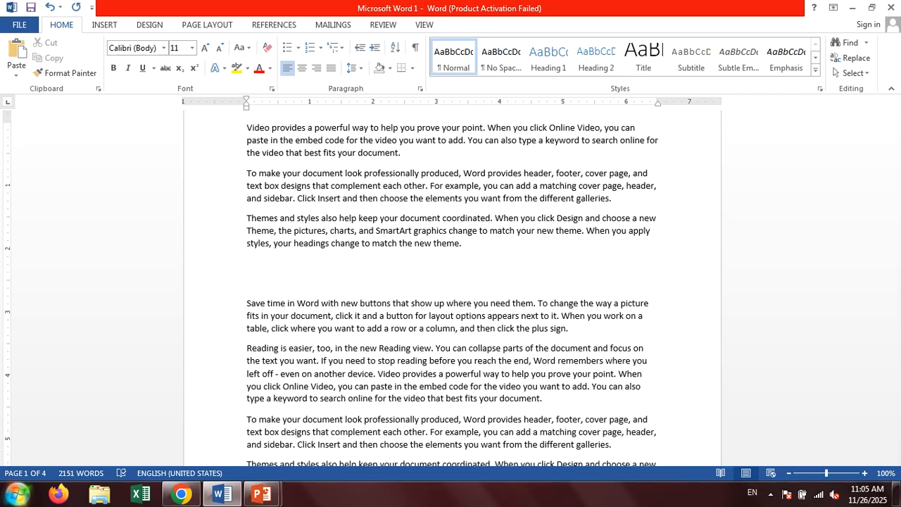
key(ctrl+v)
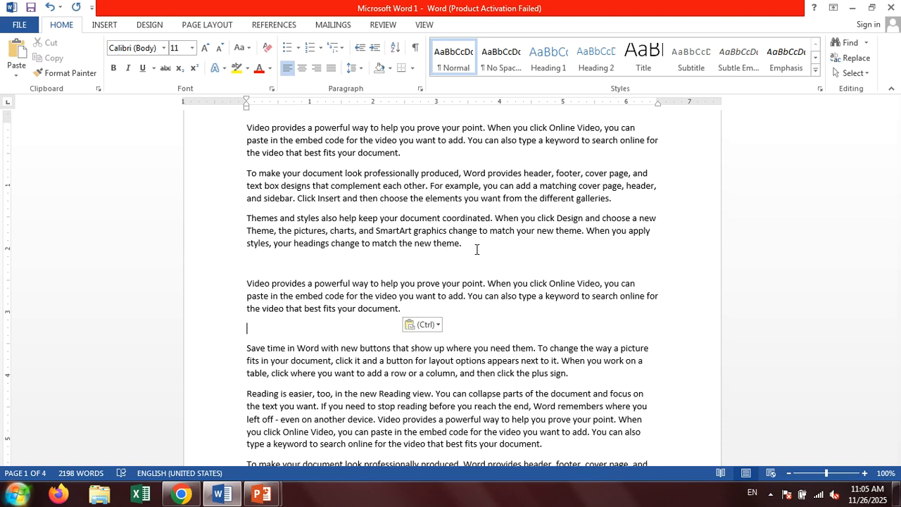
key(ctrl+v)
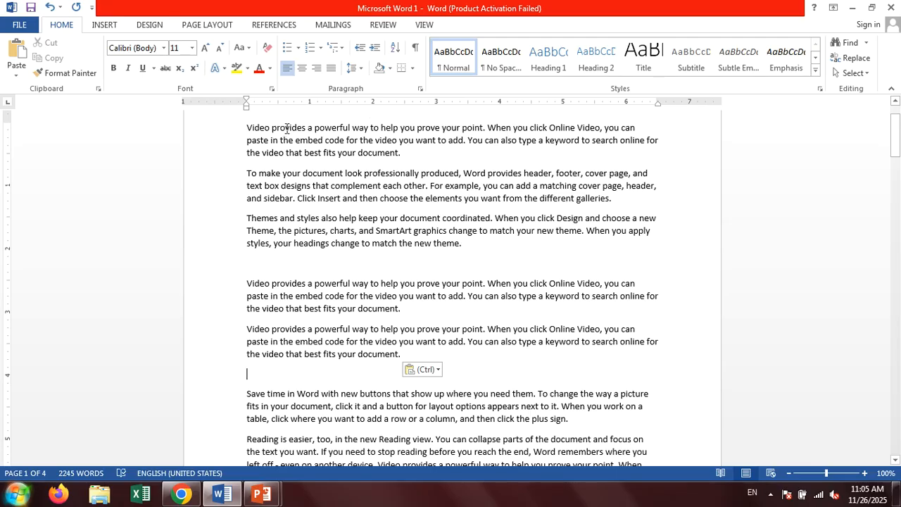
Cut the opening sentence, "Video provides a powerful way to help you prove your point.", from the first paragraph.
drag(248, 128, 489, 131)
key(ctrl+c)
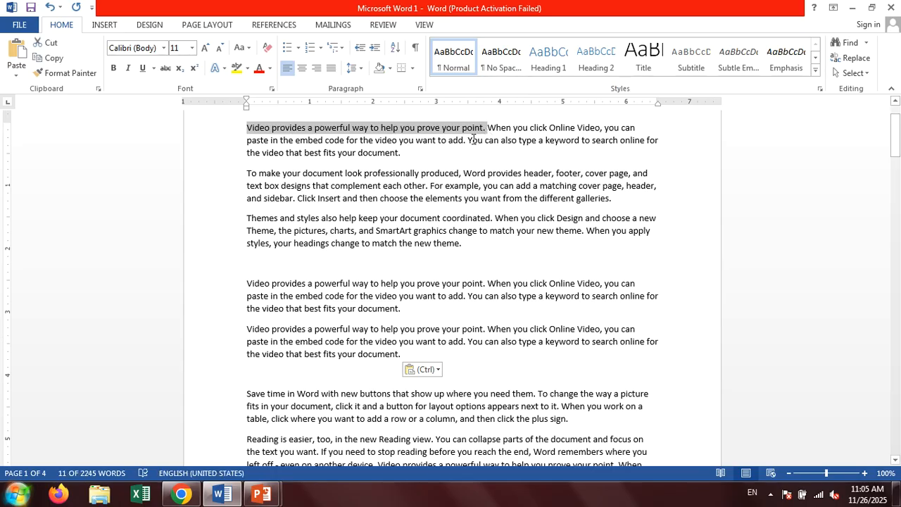
key(Delete)
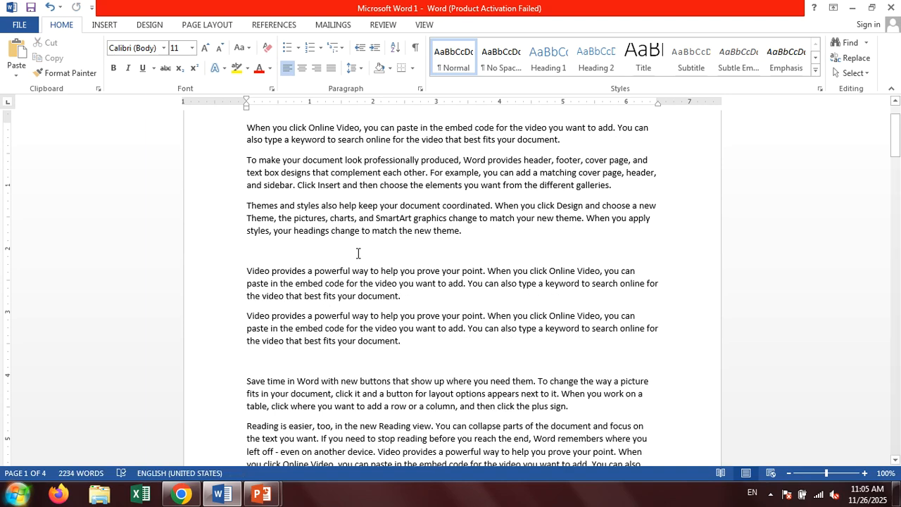
Paste the cut sentence twice at the end of the "Themes and styles" paragraph near the end of the first page.
scroll(529, 266, down, 8)
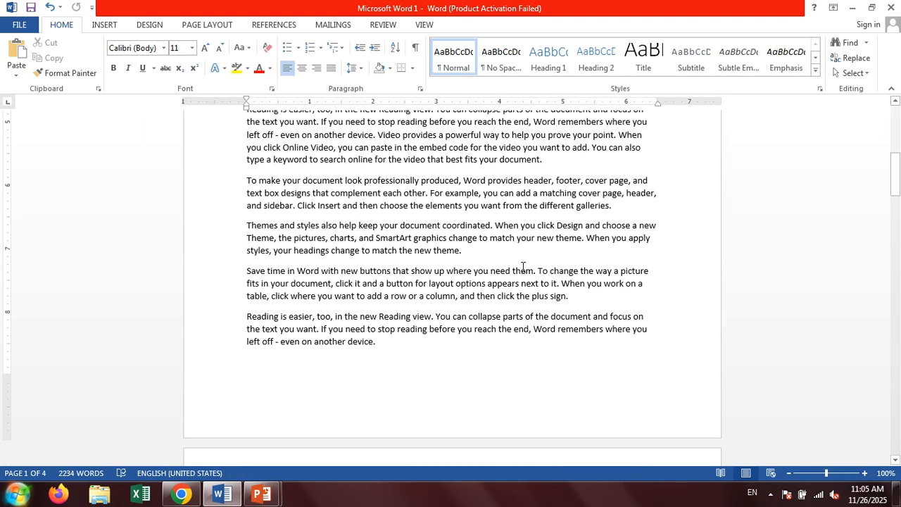
click(473, 252)
key(ctrl+v)
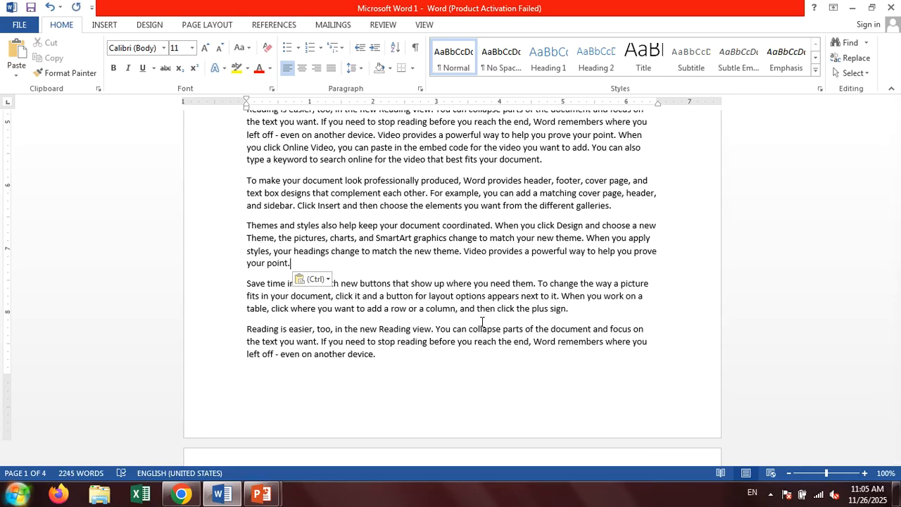
key(ctrl+v)
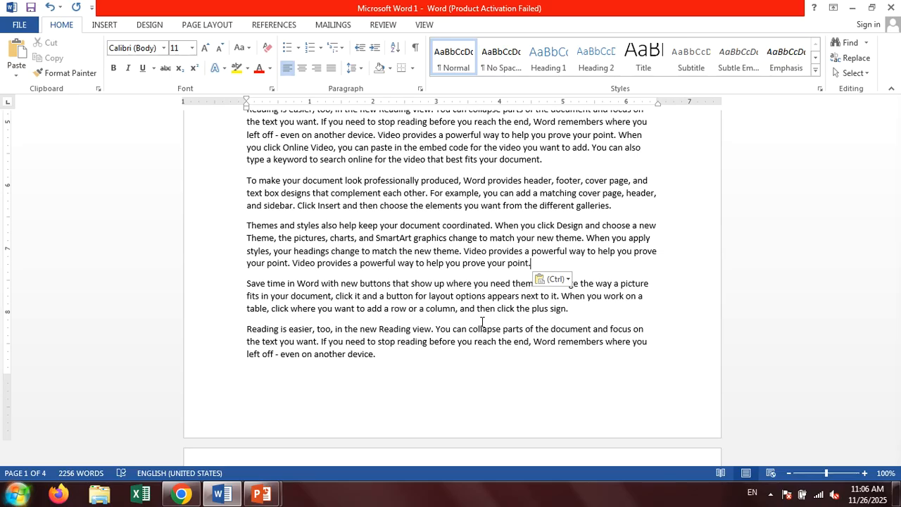
scroll(482, 317, up, 3)
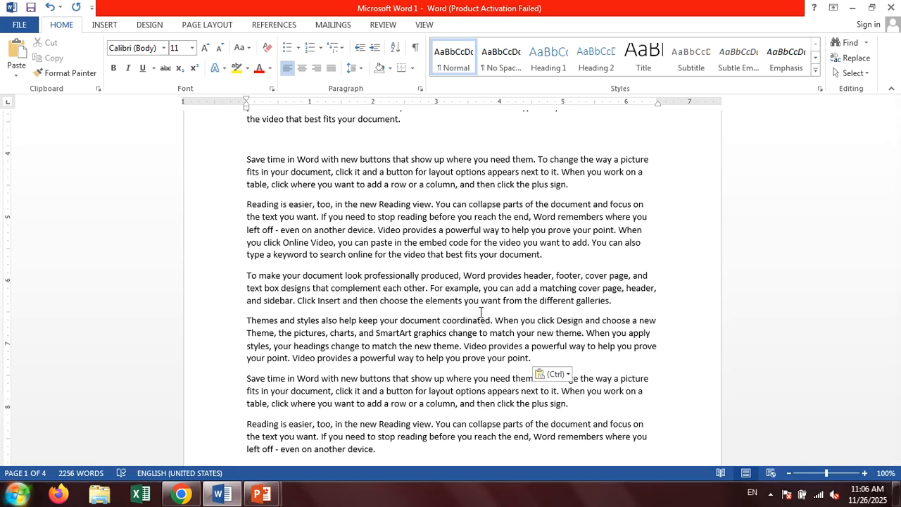
Switch to the PowerPoint slide show and reveal the undo and redo entries.
key(alt+Tab)
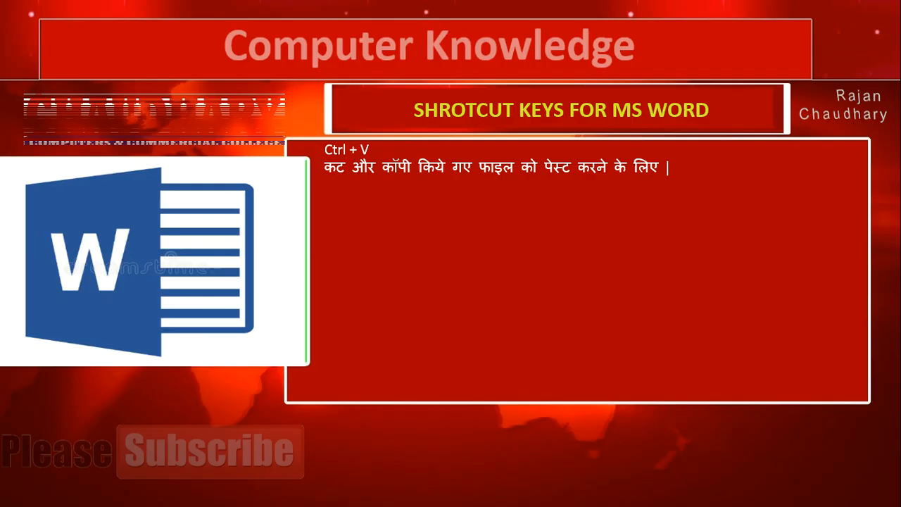
key(Right)
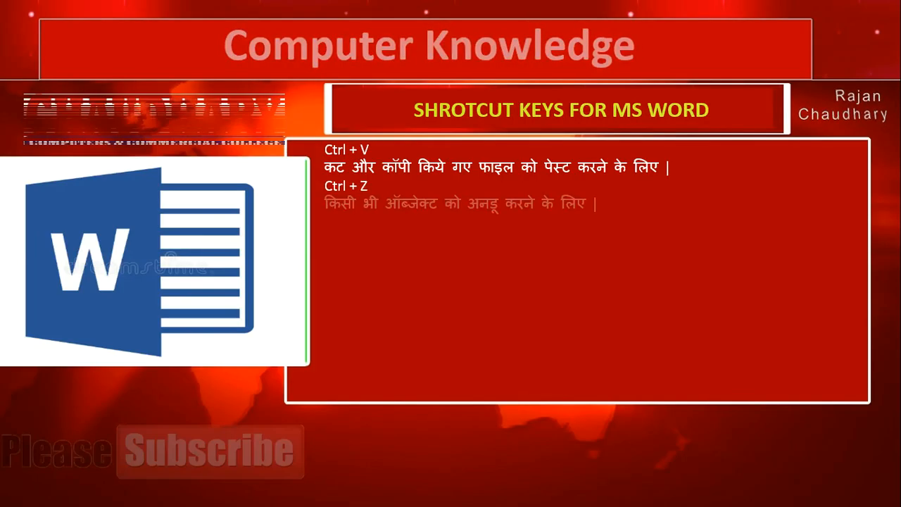
key(Right)
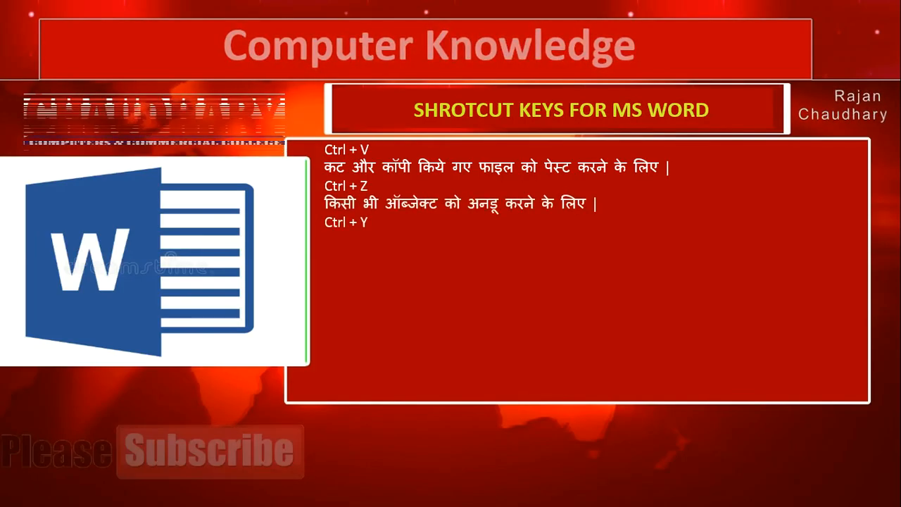
key(Right)
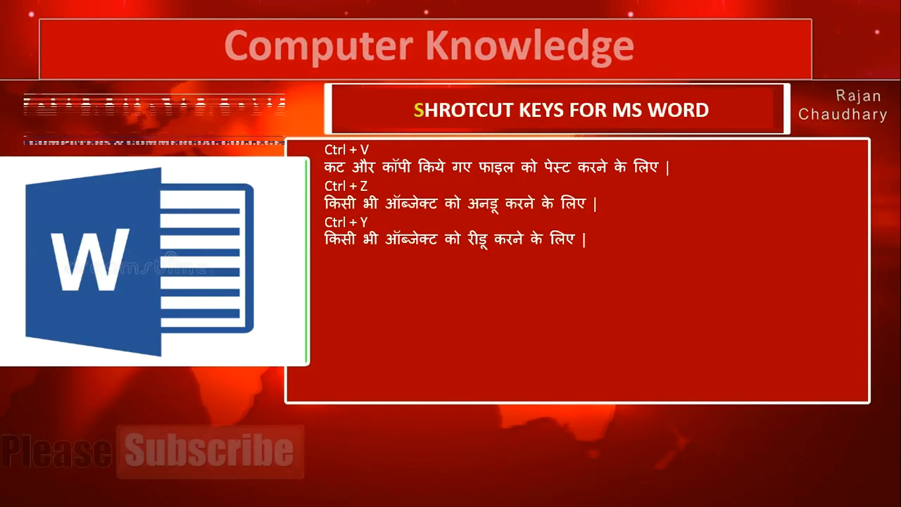
Switch to Word and select the paragraph beginning "Save time in Word" below the two pasted paragraphs.
key(alt+Tab)
click(466, 257)
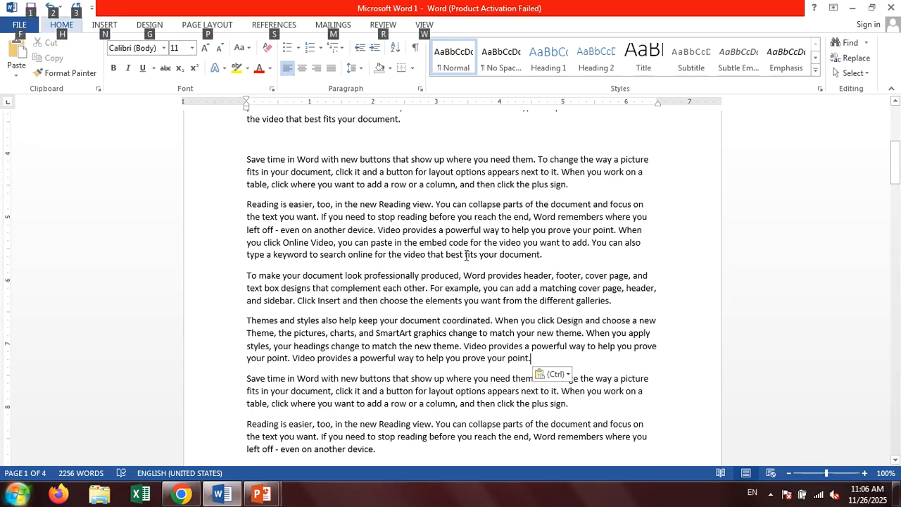
drag(344, 230, 379, 242)
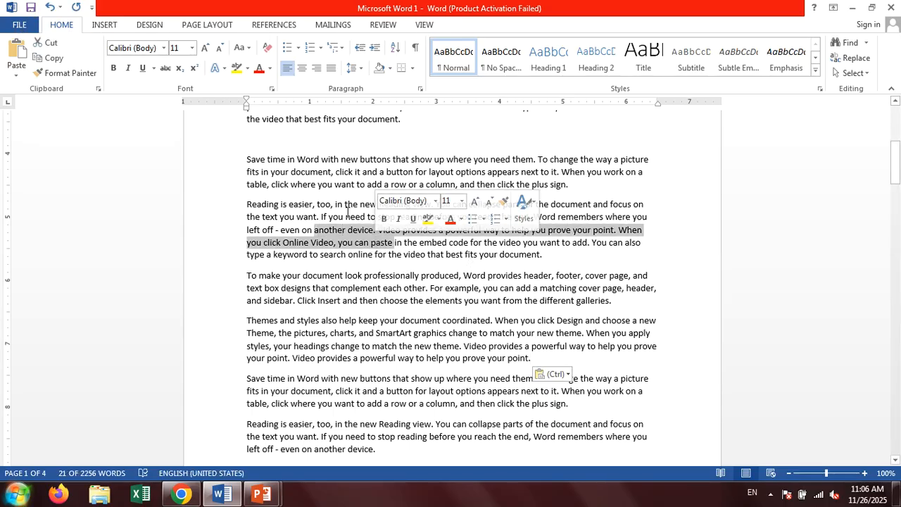
click(337, 143)
drag(245, 161, 569, 189)
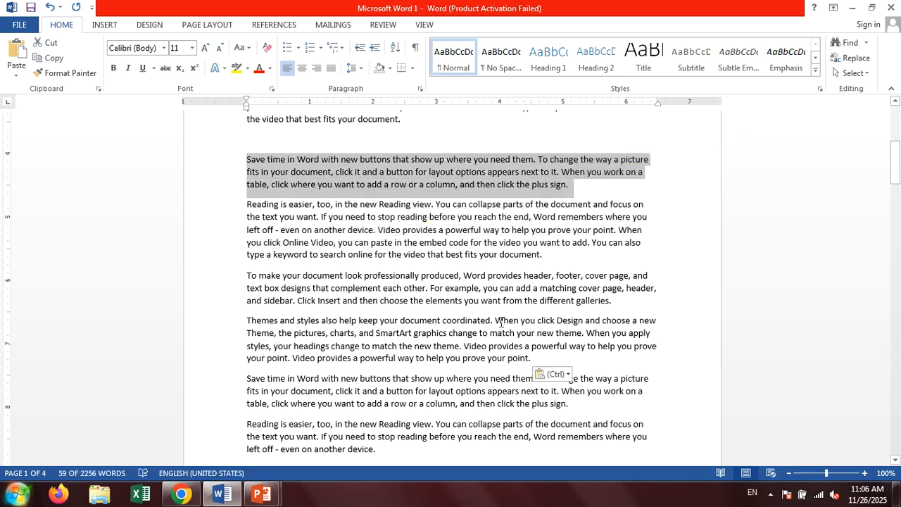
Undo the sentence pastes, the sentence cut, the pasted paragraphs and the blank lines, continuing back through two earlier text insertions.
key(ctrl+z)
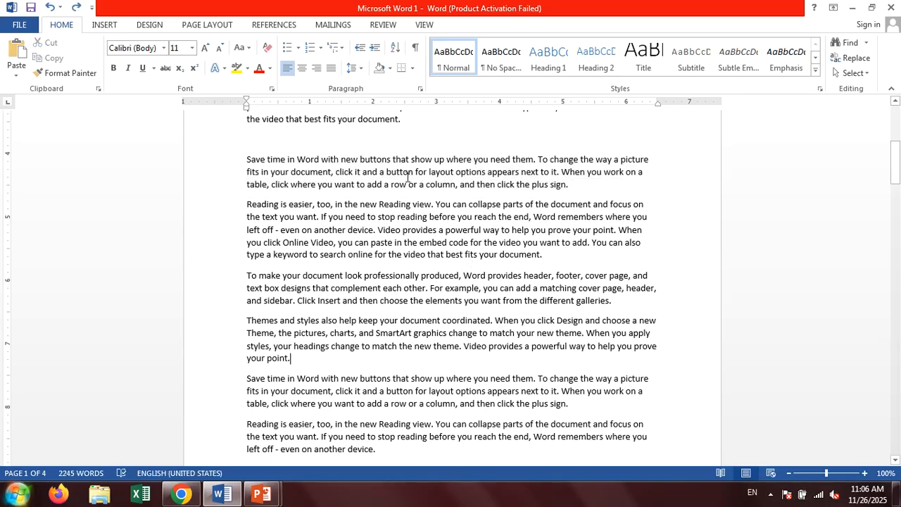
key(ctrl+z)
key(ctrl+y)
key(ctrl+y)
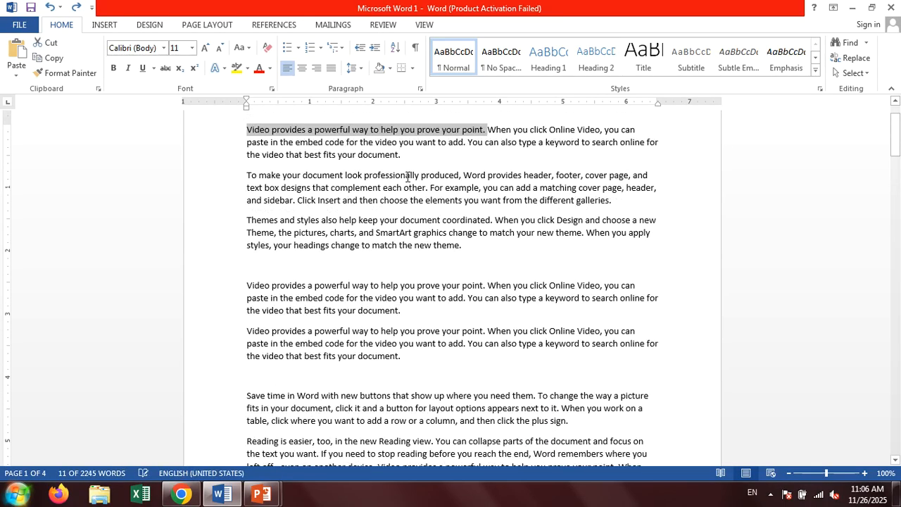
key(ctrl+z)
key(ctrl+z)
key(ctrl+z)
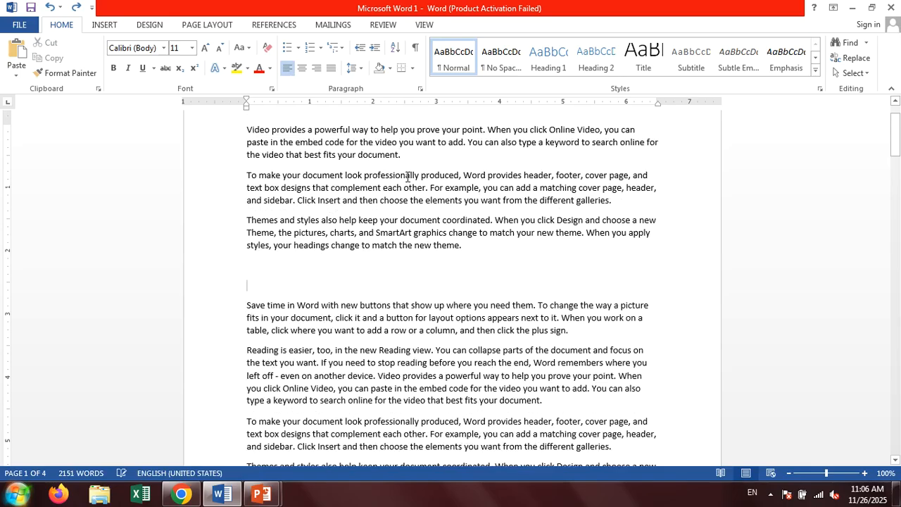
key(ctrl+z)
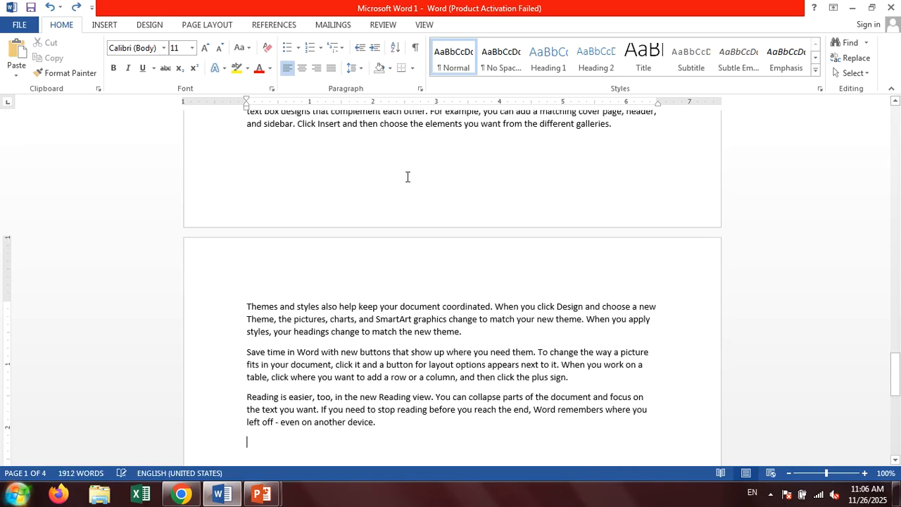
scroll(374, 327, up, 4)
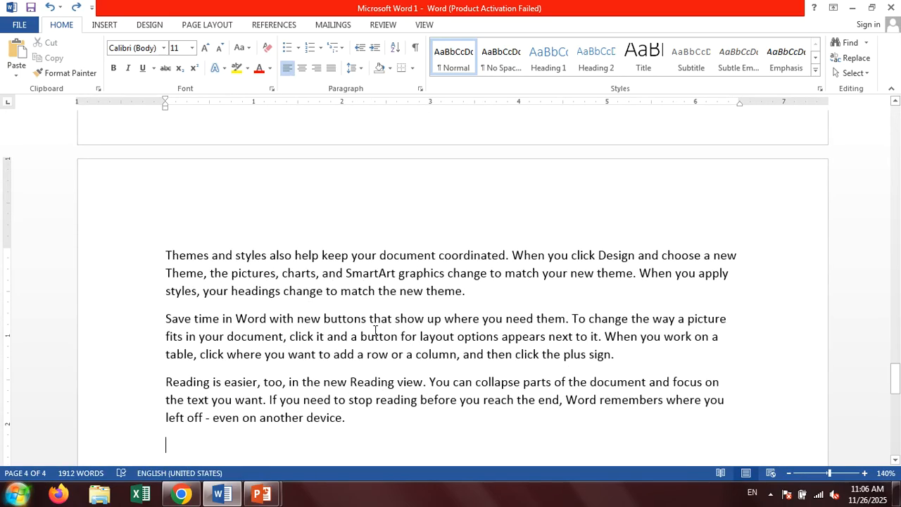
key(ctrl+z)
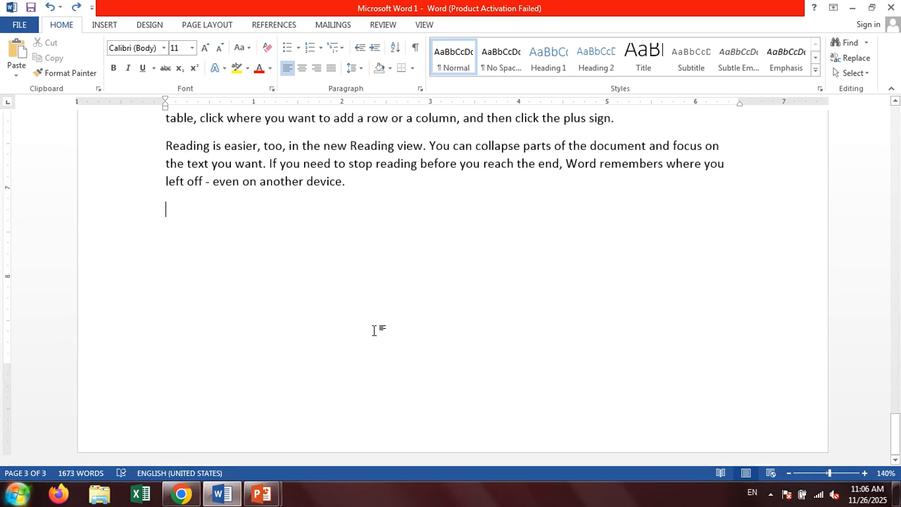
scroll(375, 329, up, 5)
scroll(358, 274, up, 10)
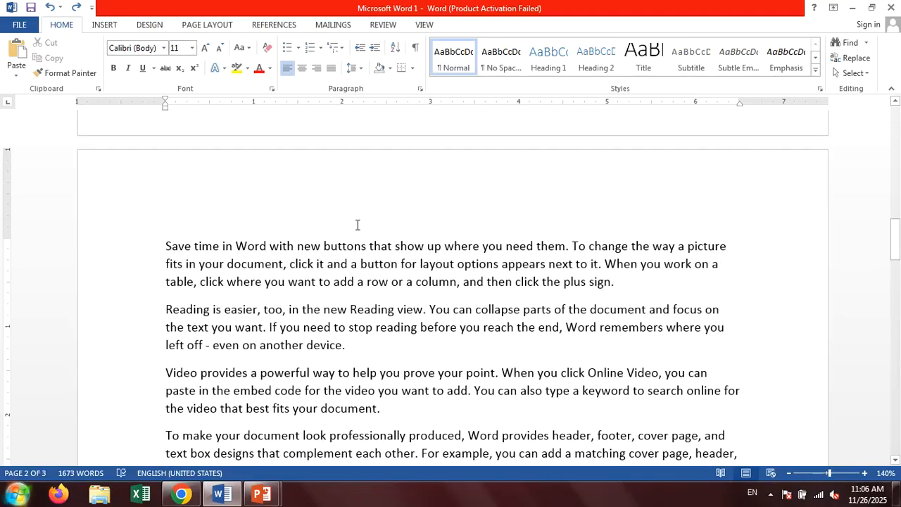
Redo the undone text insertions, blank lines, paragraph pastes and the removal of the opening sentence, through the first sentence paste.
key(ctrl+y)
key(ctrl+y)
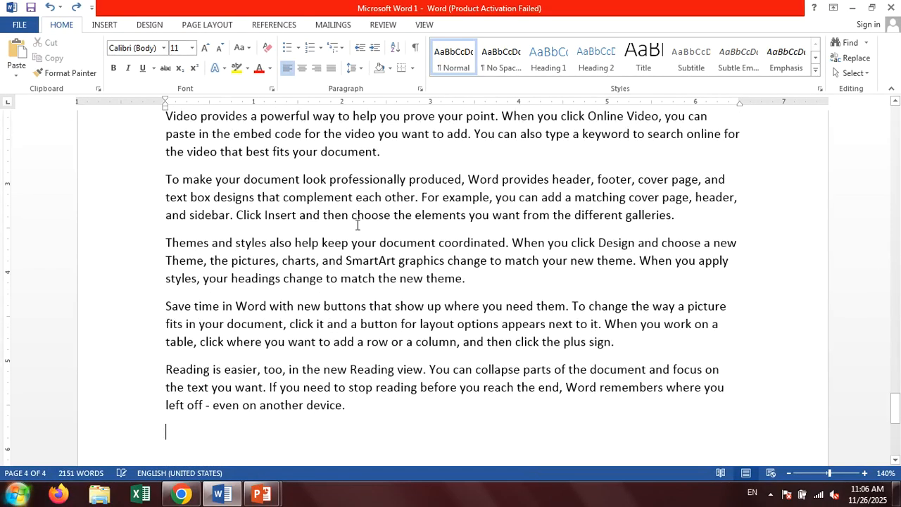
key(ctrl+y)
key(ctrl+y)
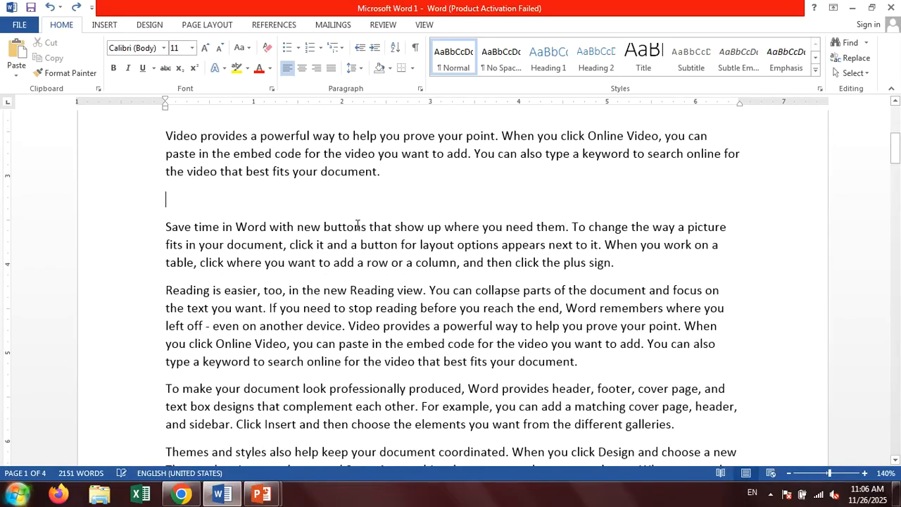
key(ctrl+y)
key(ctrl+y)
key(ctrl+y)
key(ctrl+y)
key(ctrl+y)
key(ctrl+y)
key(ctrl+y)
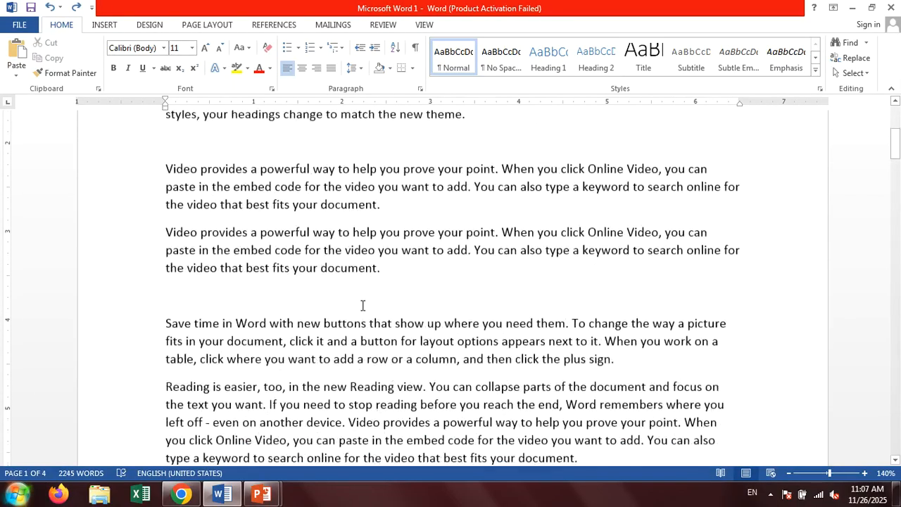
Delete the words "When you click Online Video" from the start of the first paragraph.
scroll(273, 293, up, 2)
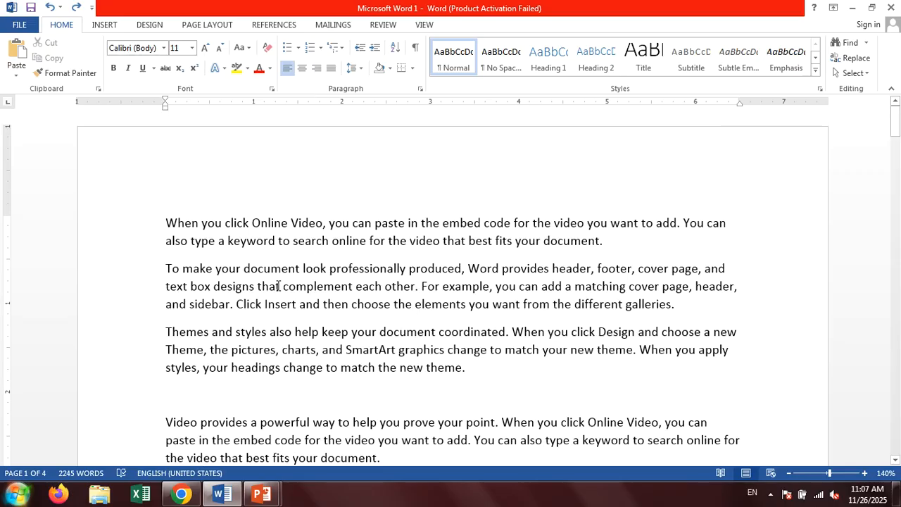
click(323, 222)
drag(315, 223, 166, 223)
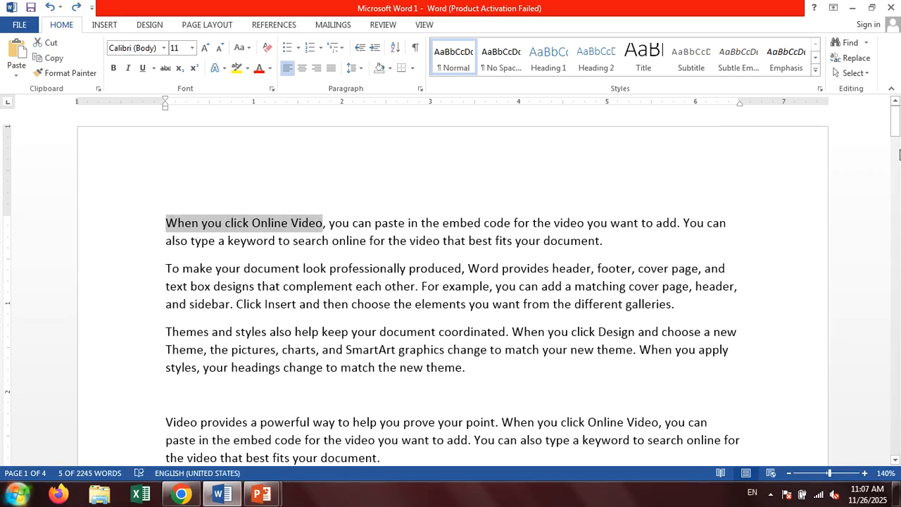
key(Delete)
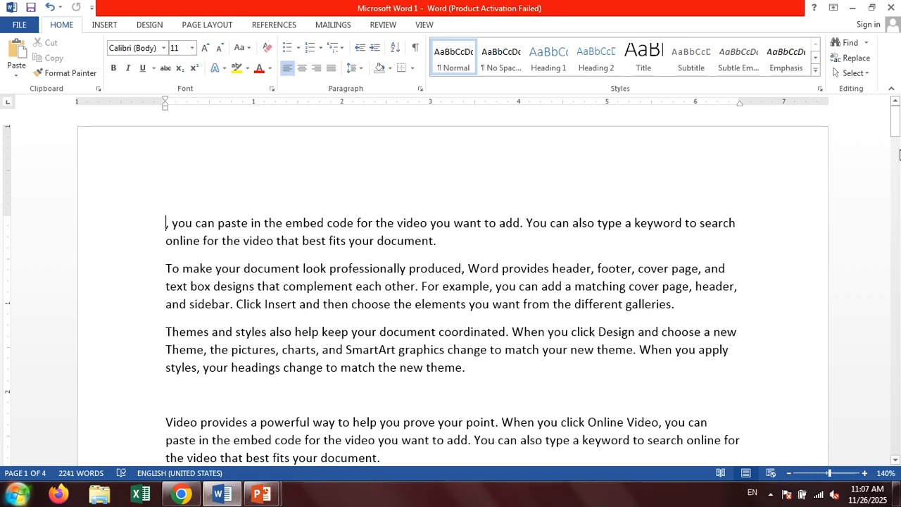
Alternately undo and redo the deletion of "When you click Online Video", ending with an undo, and switch to the PowerPoint slide show.
key(ctrl+z)
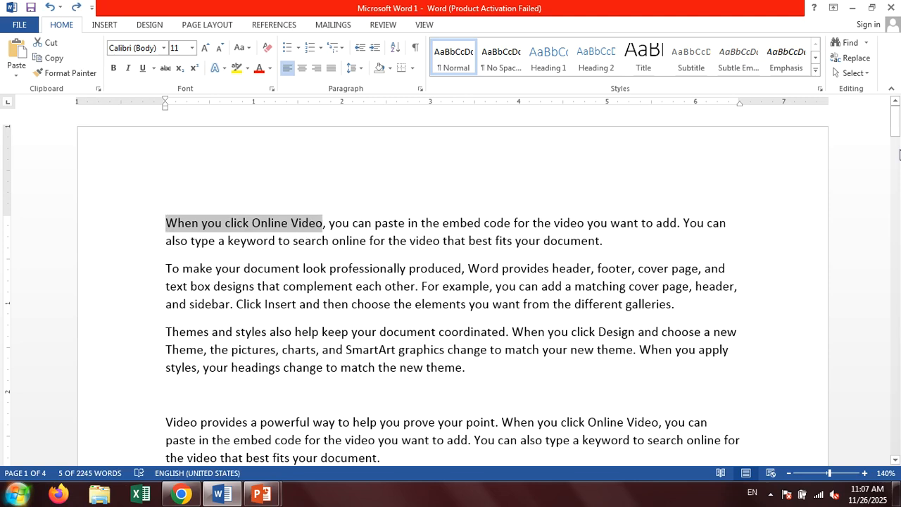
key(ctrl+y)
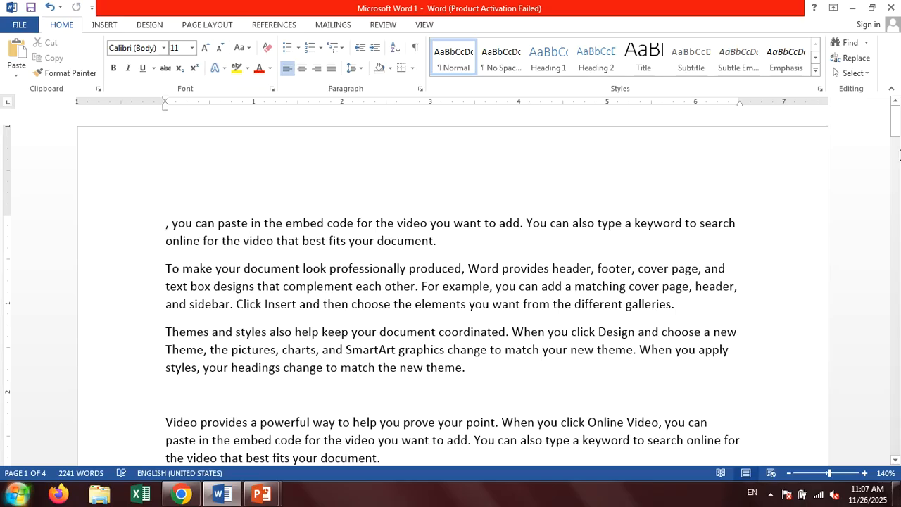
key(ctrl+z)
key(ctrl+y)
key(ctrl+z)
key(ctrl+y)
key(ctrl+z)
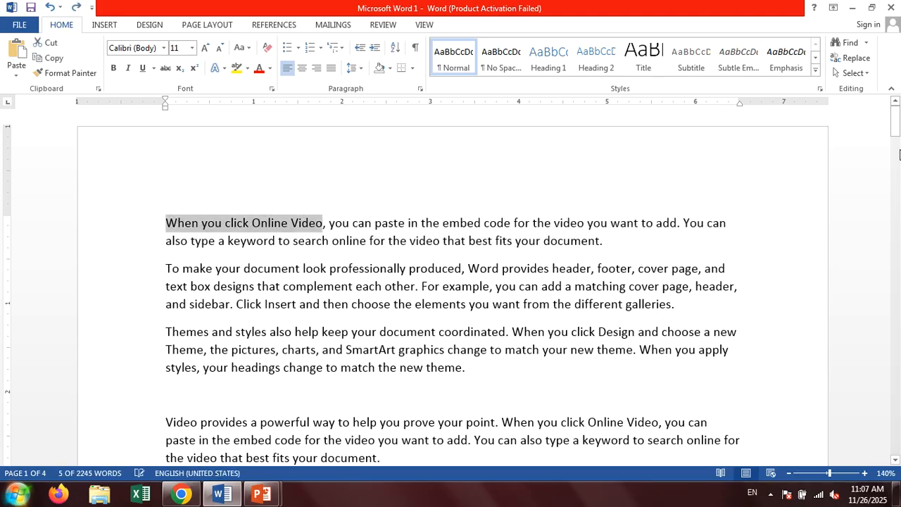
key(alt+Tab)
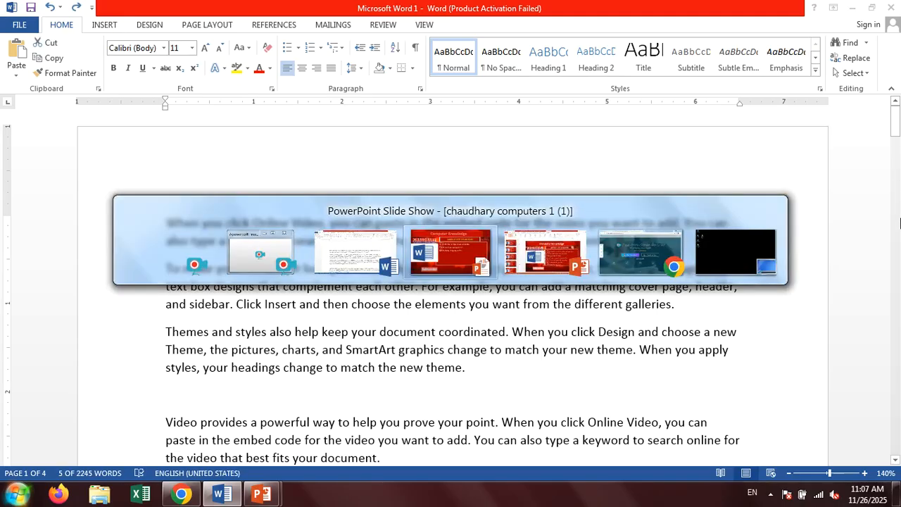
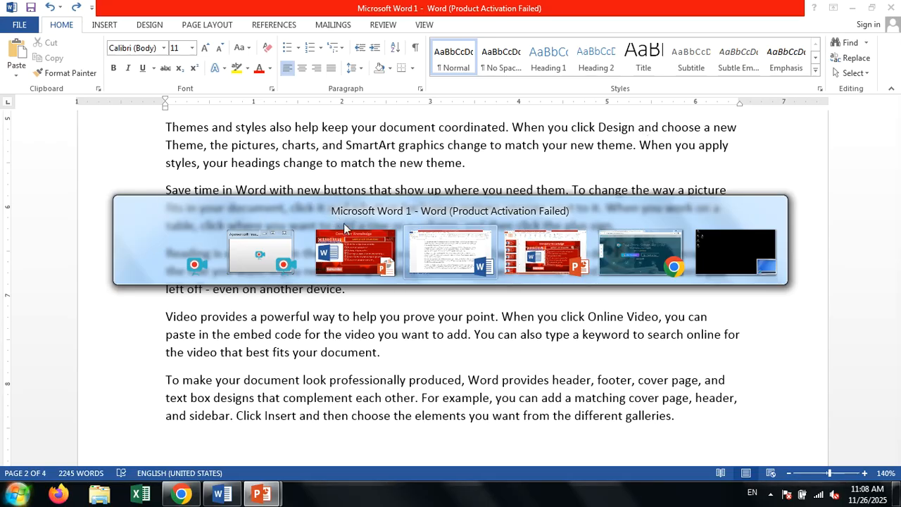
Switch back to Word and search the document for "video".
click(456, 249)
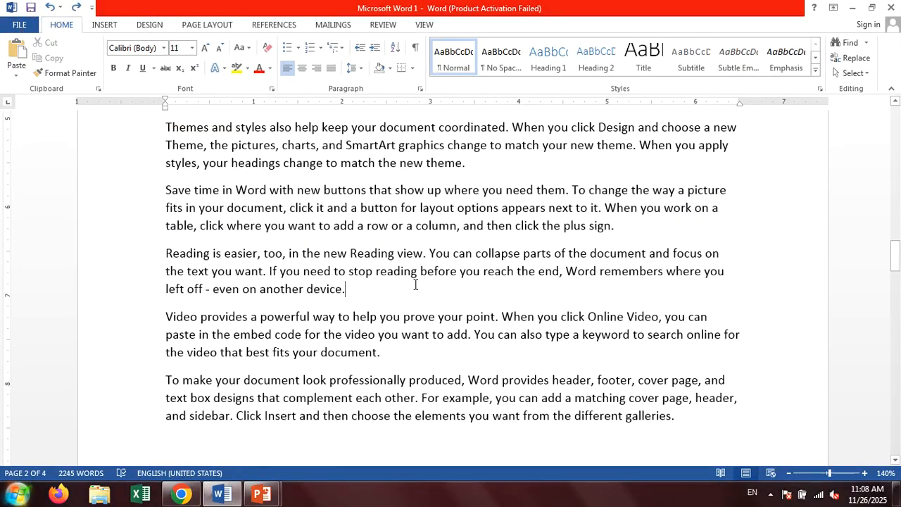
scroll(416, 317, up, 9)
scroll(417, 316, up, 15)
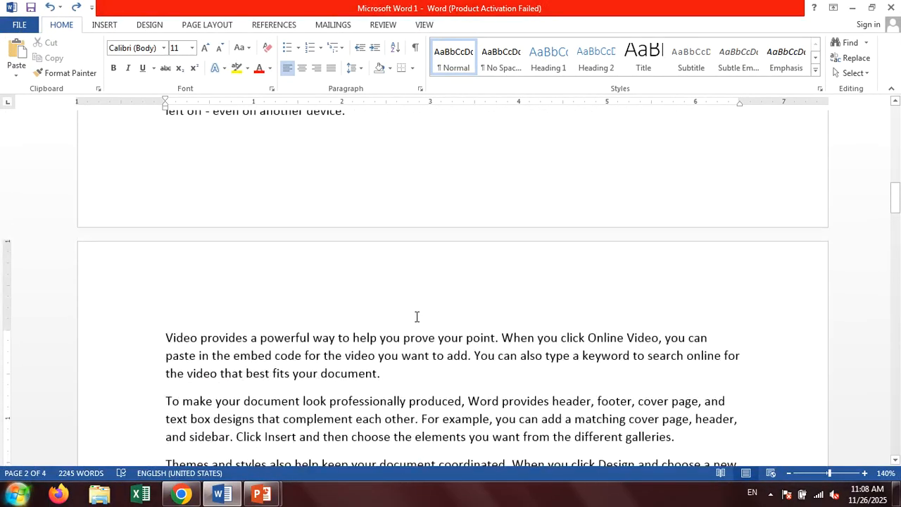
scroll(416, 317, up, 1)
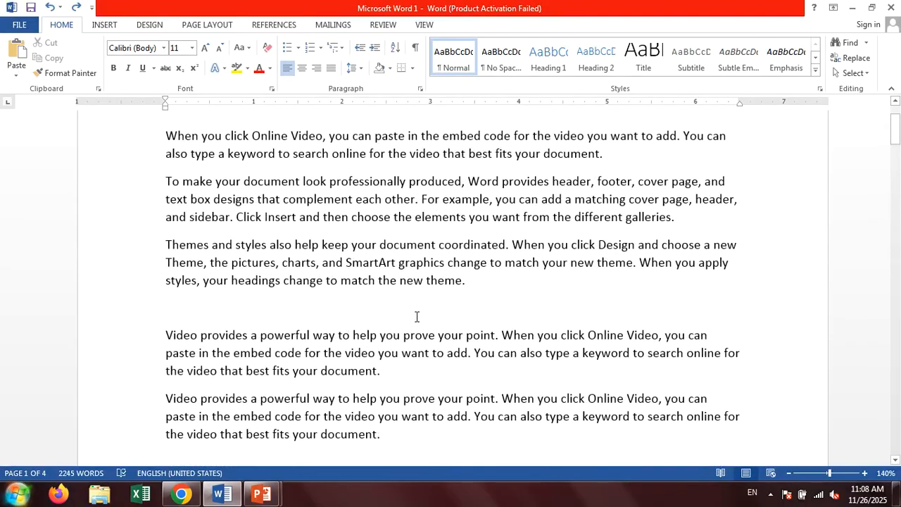
scroll(416, 317, up, 4)
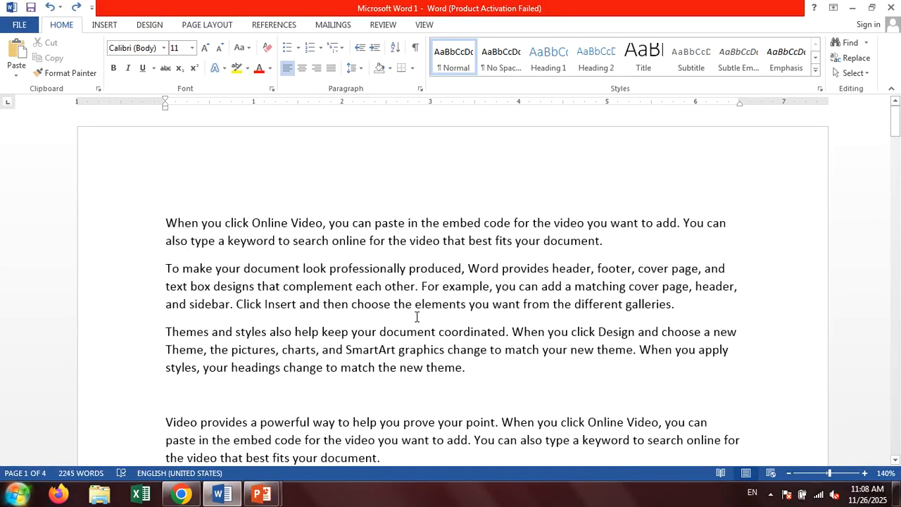
scroll(416, 317, down, 20)
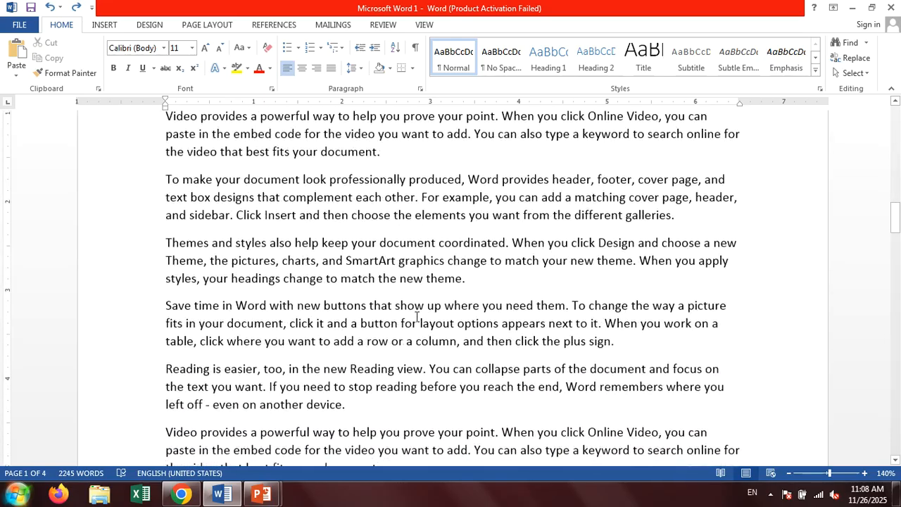
scroll(417, 317, down, 8)
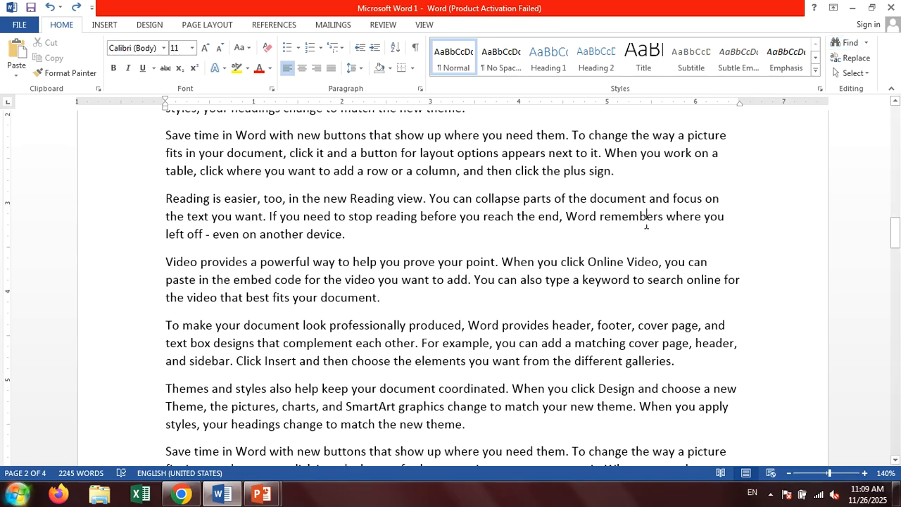
key(ctrl+f)
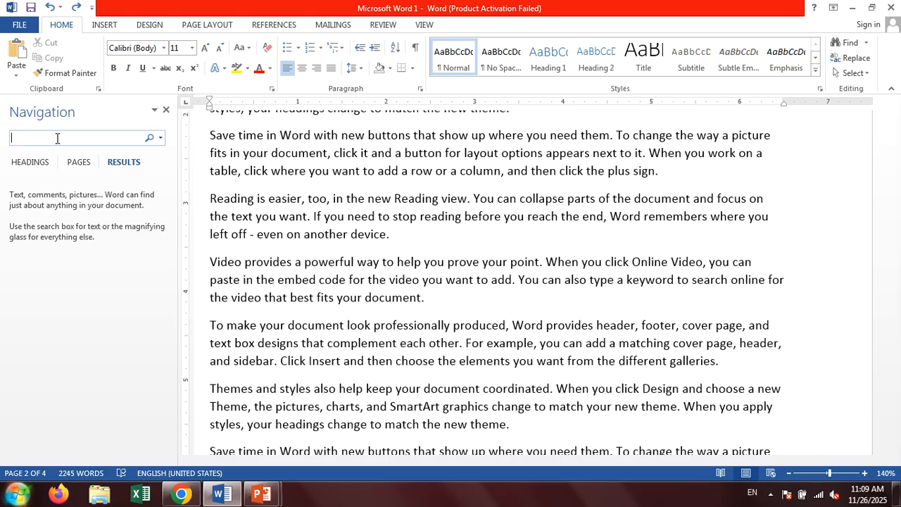
text(vidoe)
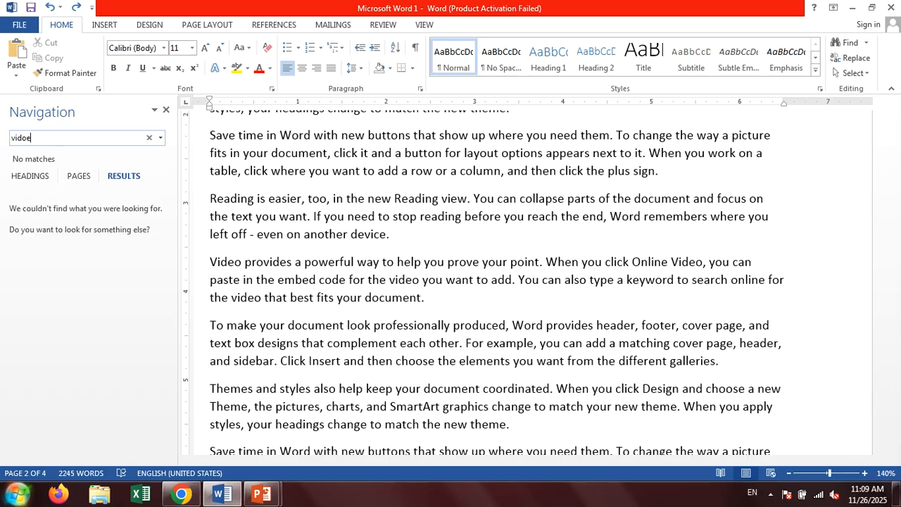
key(BackSpace)
key(BackSpace)
key(BackSpace)
text(e)
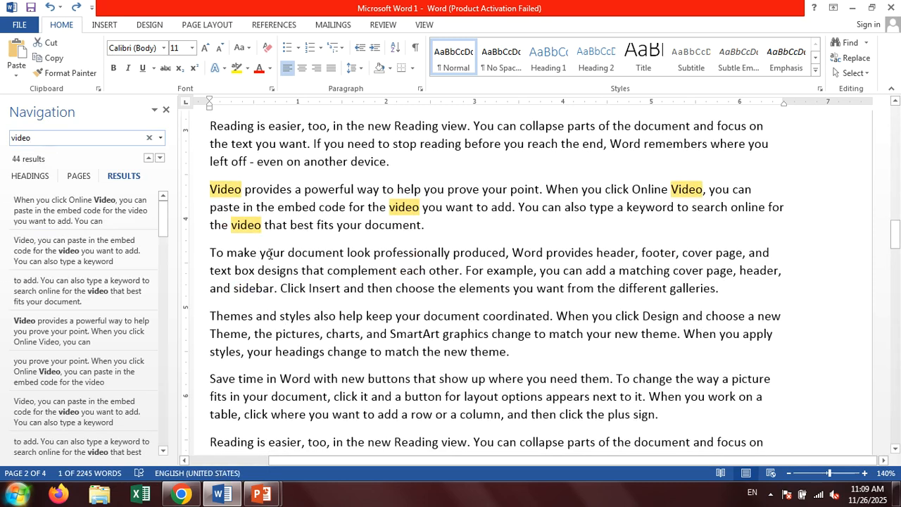
Look through the list of "video" search results and the highlighted matches in the text.
click(78, 260)
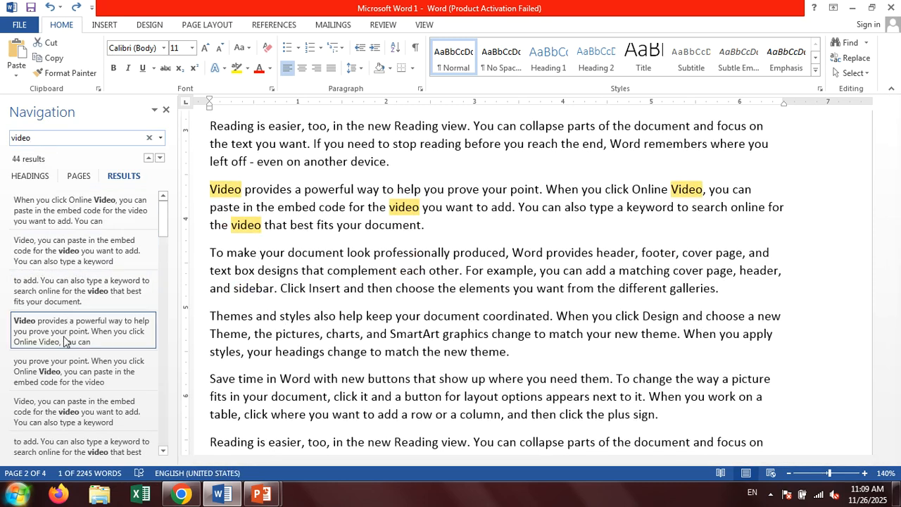
scroll(63, 391, down, 1)
scroll(60, 391, down, 3)
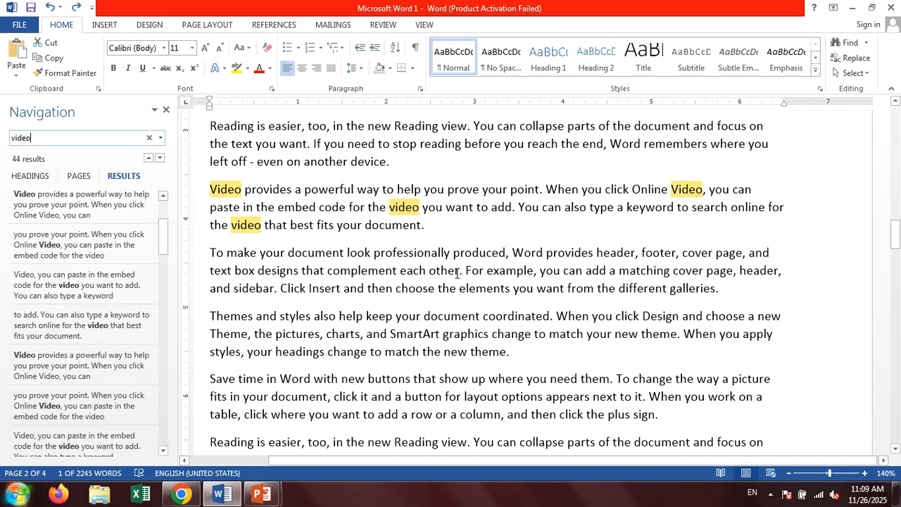
drag(898, 238, 899, 190)
Search for "document" instead, look at its highlighted matches, and close the search.
click(48, 141)
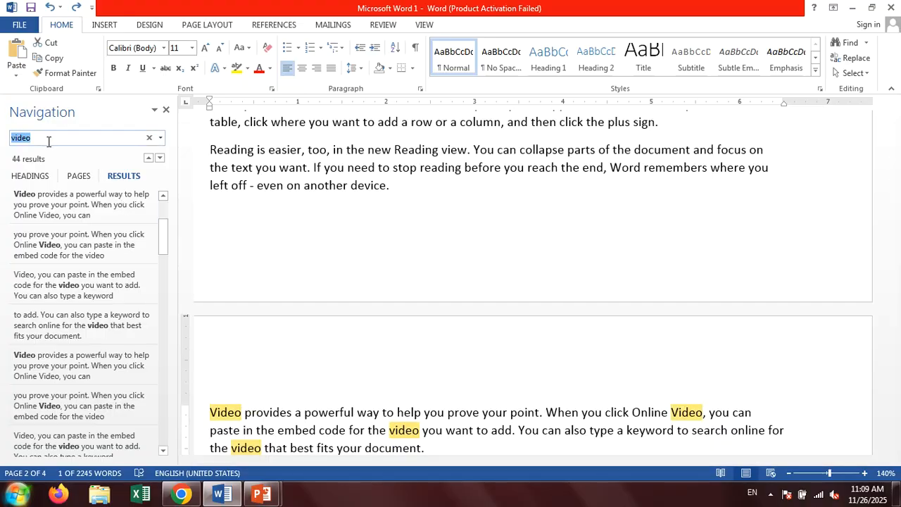
click(49, 142)
key(ctrl+a)
key(BackSpace)
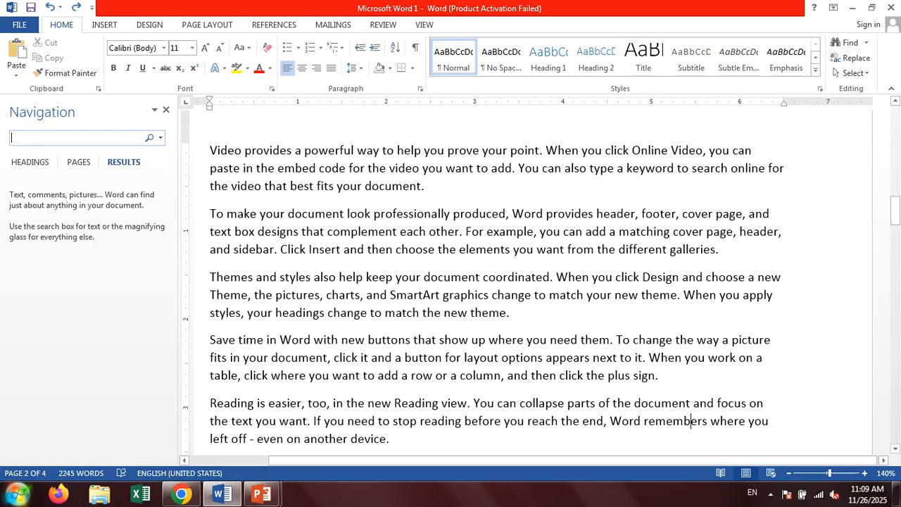
text(documents)
key(BackSpace)
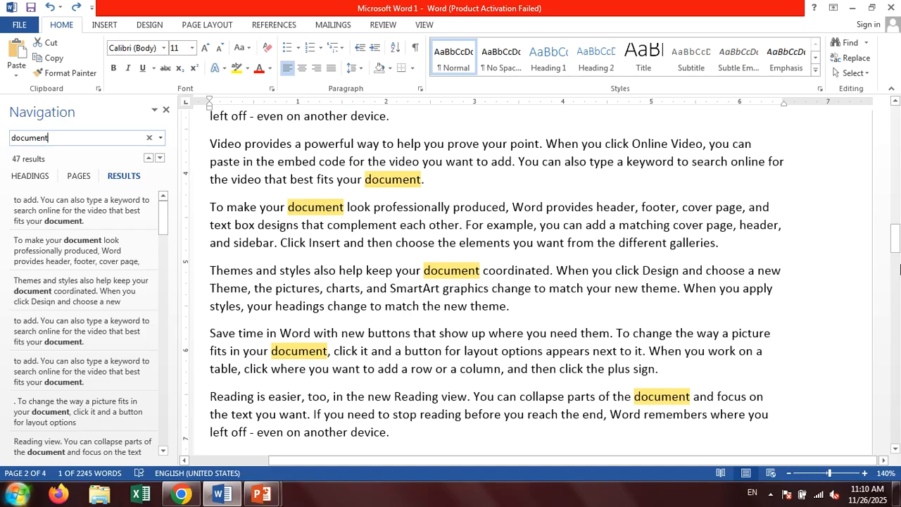
drag(897, 240, 897, 151)
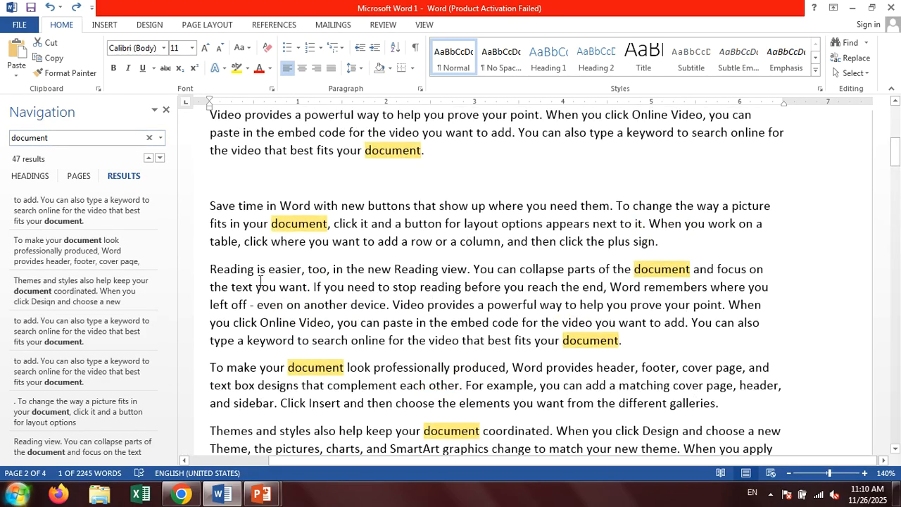
click(149, 138)
click(166, 110)
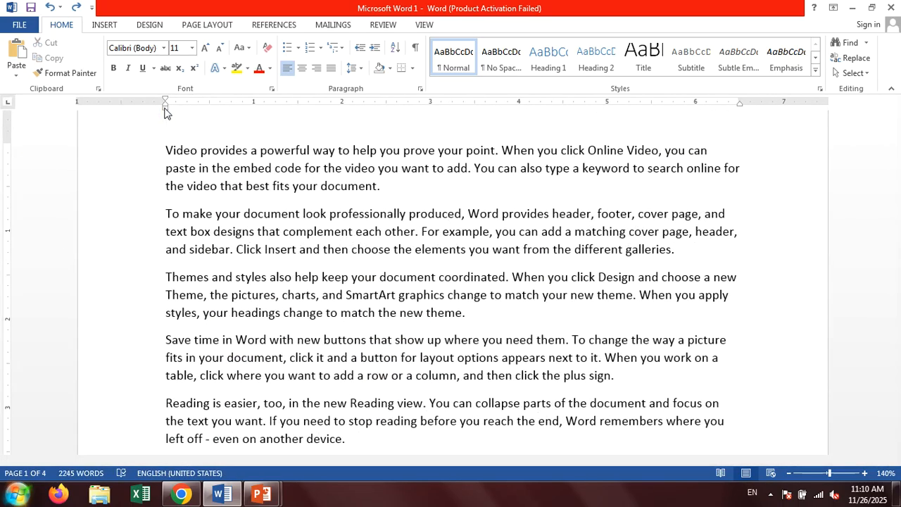
Use Find and Replace from page 2 to replace the next two occurrences of "document" with "file", one at a time.
scroll(502, 344, down, 5)
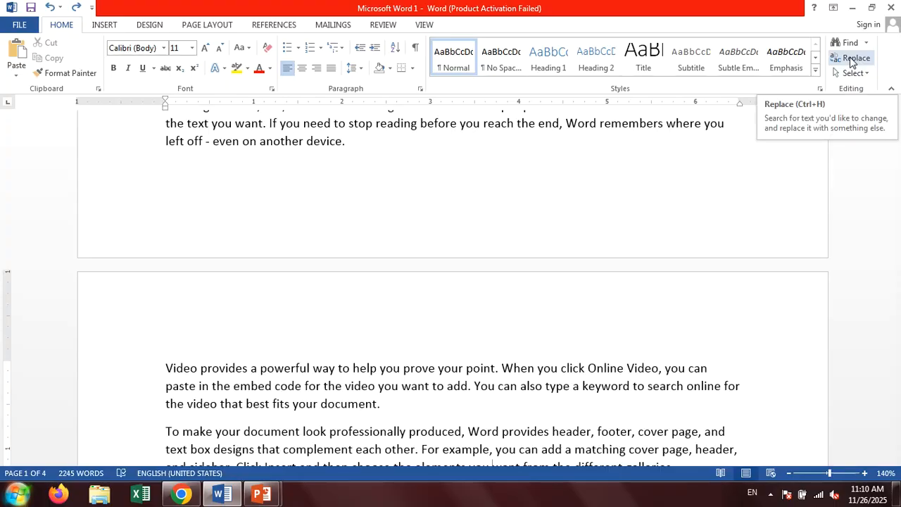
click(516, 396)
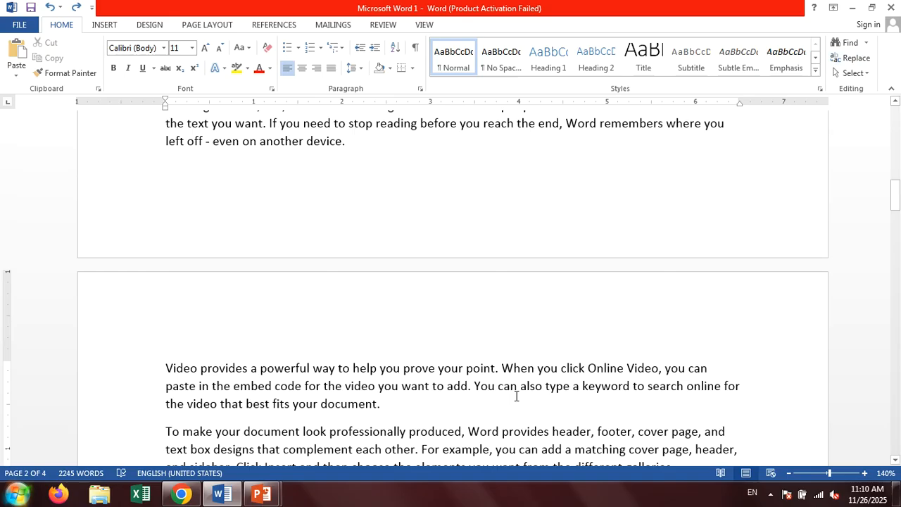
key(ctrl+h)
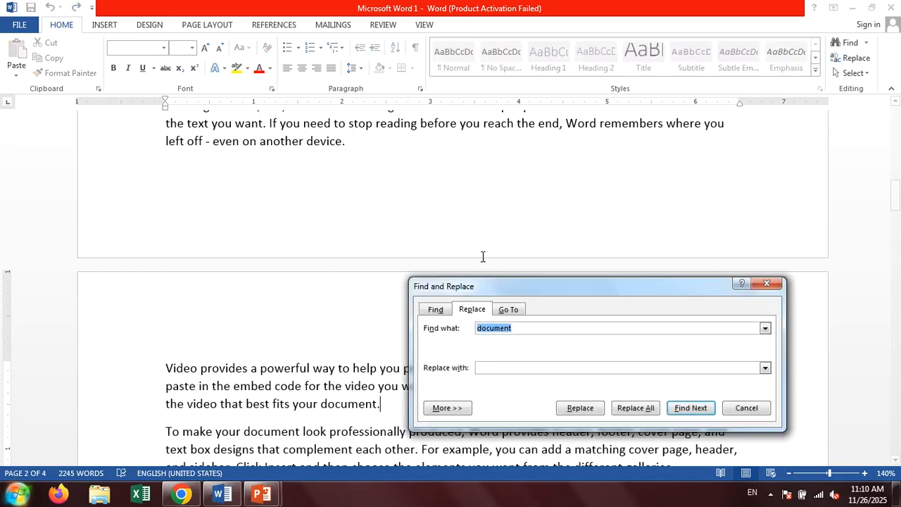
click(526, 329)
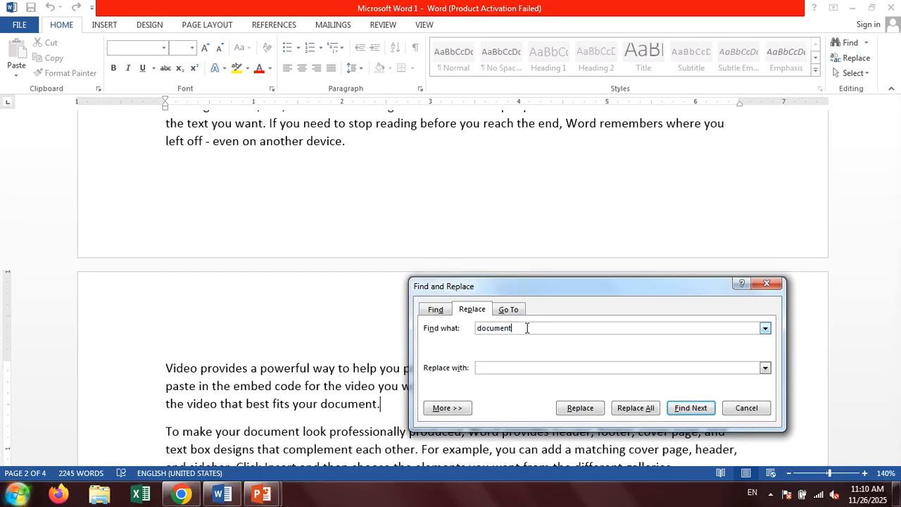
drag(526, 286, 553, 207)
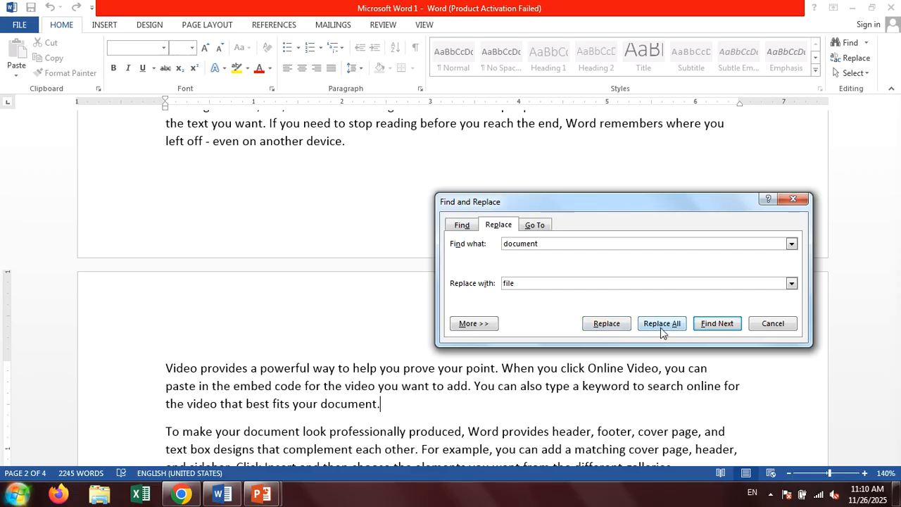
click(603, 327)
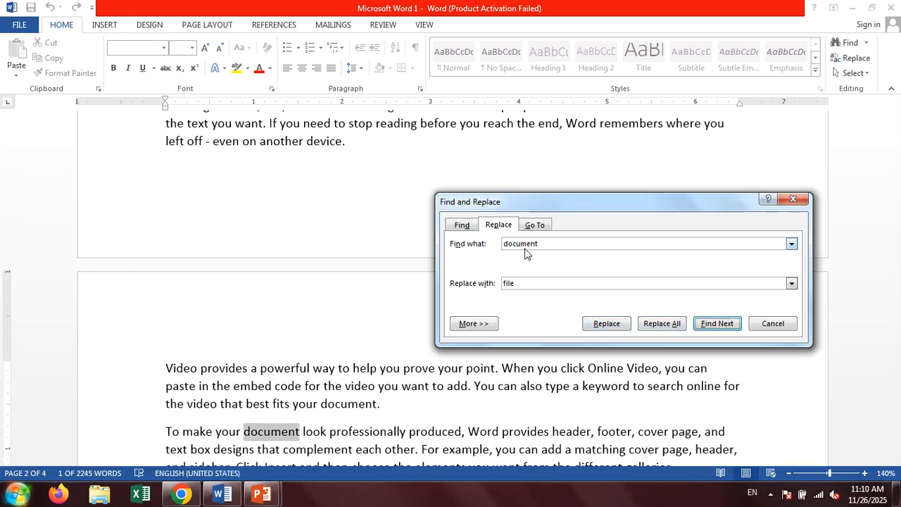
click(605, 323)
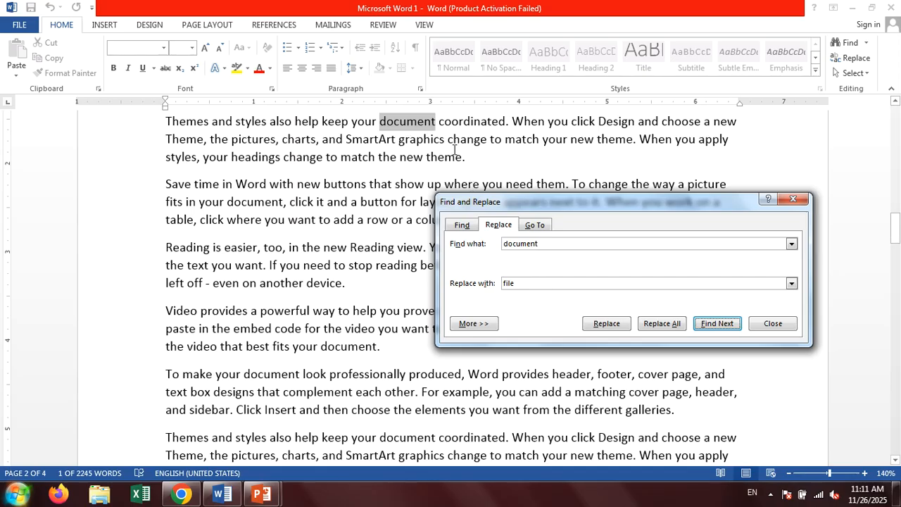
click(610, 324)
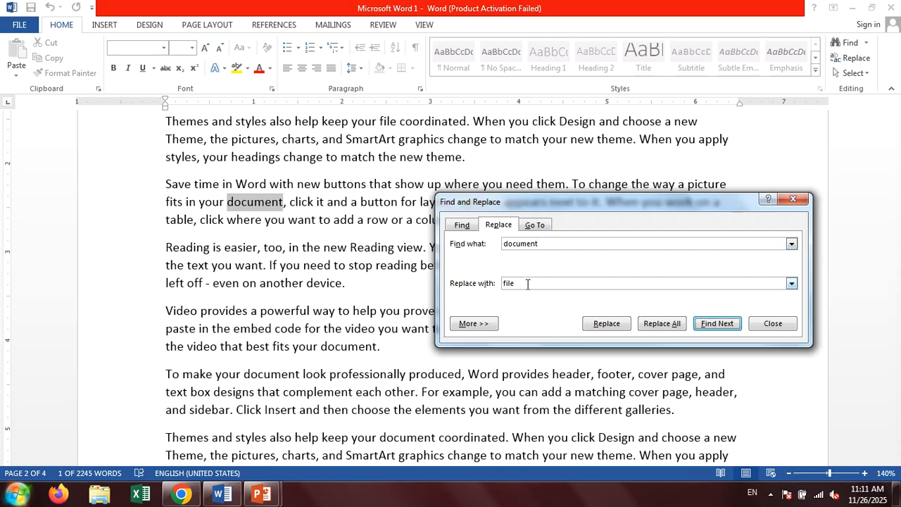
Replace all remaining occurrences of "document" with "file" and close Find and Replace.
click(663, 326)
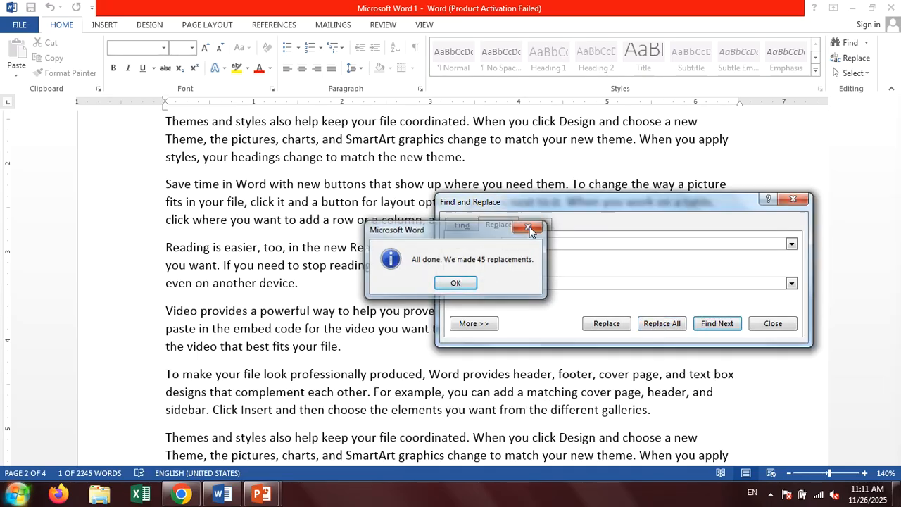
key(Return)
click(794, 202)
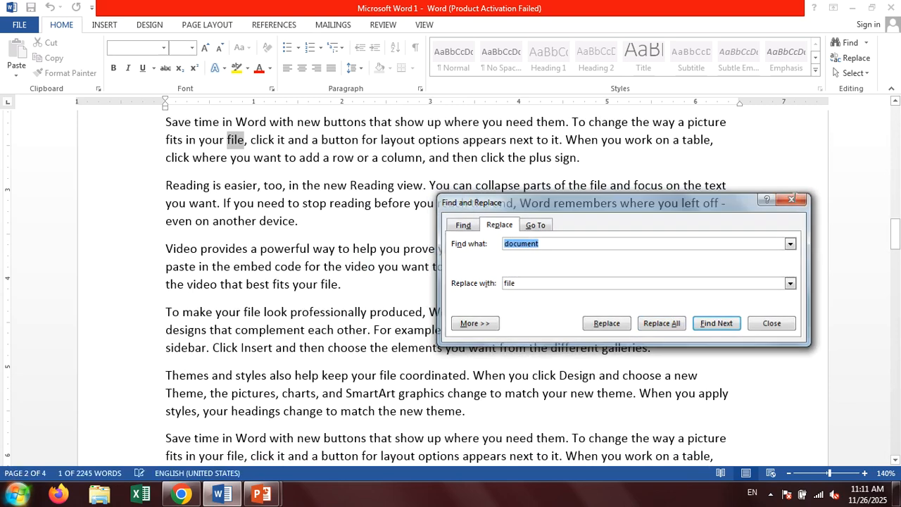
Look over the replaced words in the paragraphs on the first two pages and switch to the PowerPoint slide show.
scroll(305, 272, up, 7)
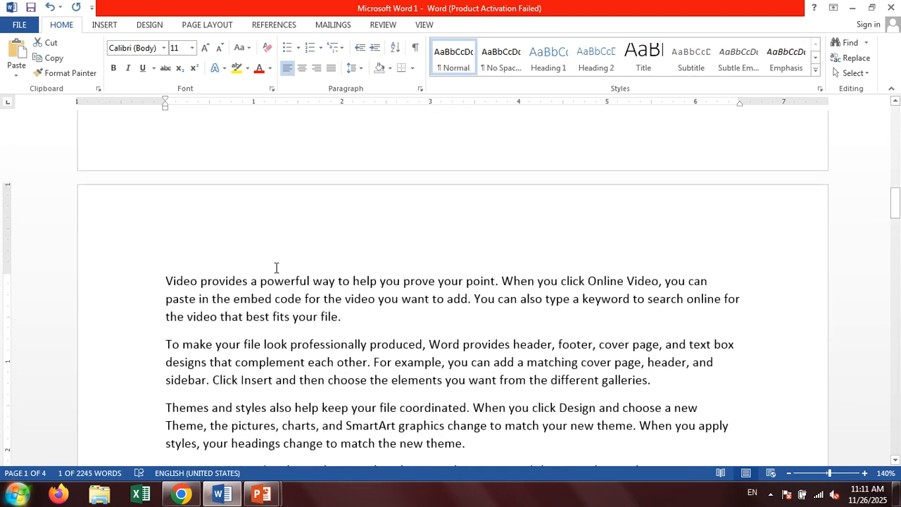
scroll(276, 361, up, 12)
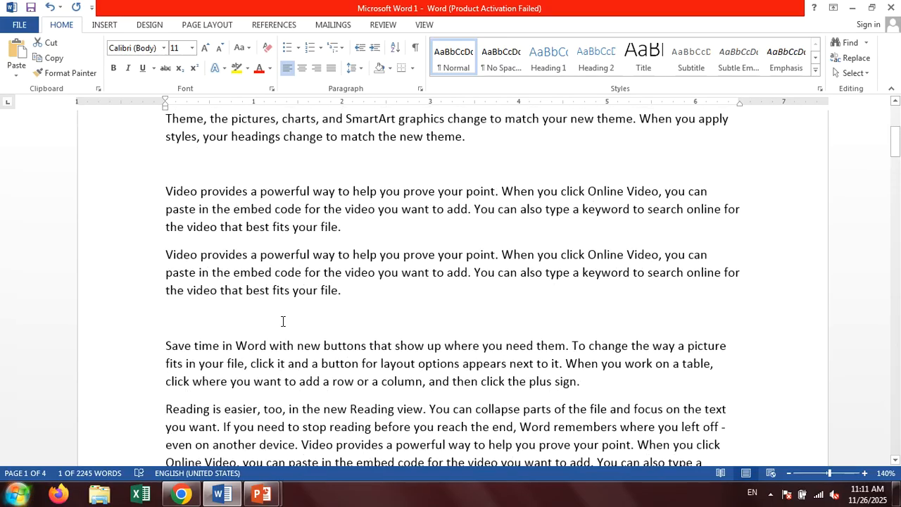
scroll(282, 320, down, 8)
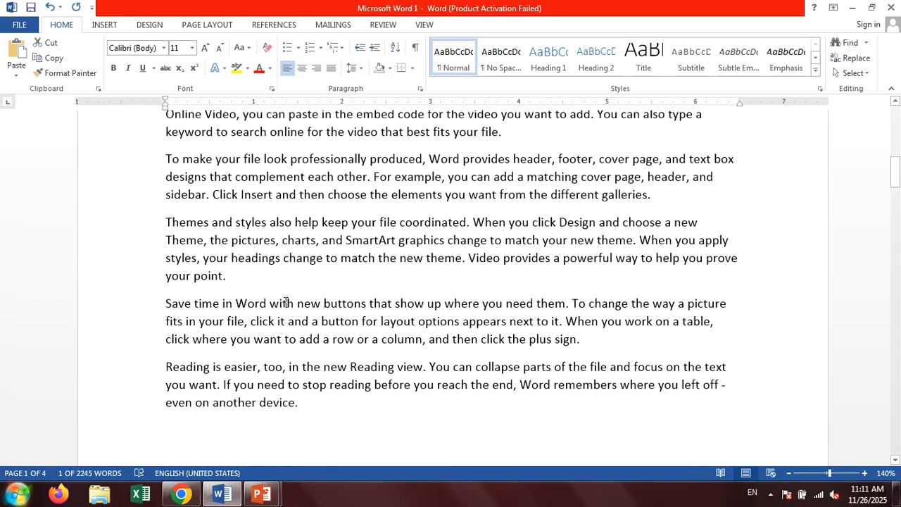
key(alt+Tab)
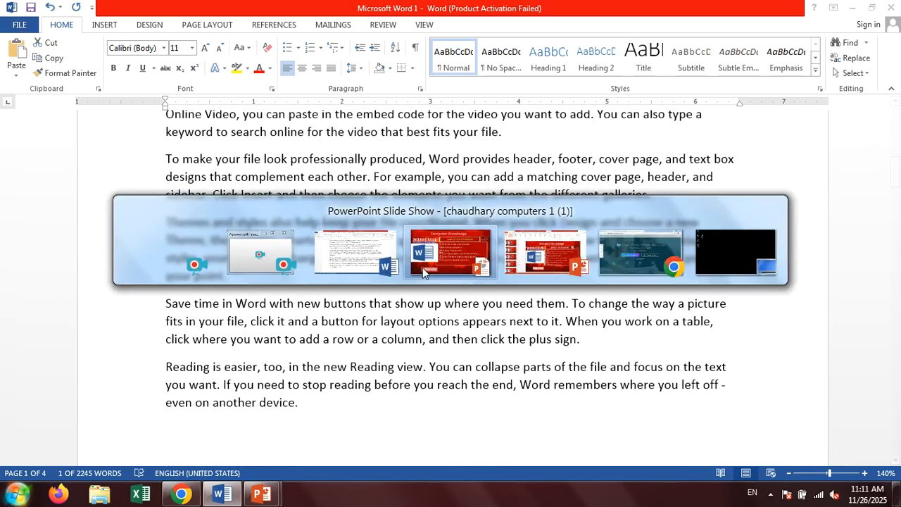
Advance the PowerPoint slide show to the Ctrl + Shift + < and Ctrl + Shift + A entries and return to the Word document.
click(484, 259)
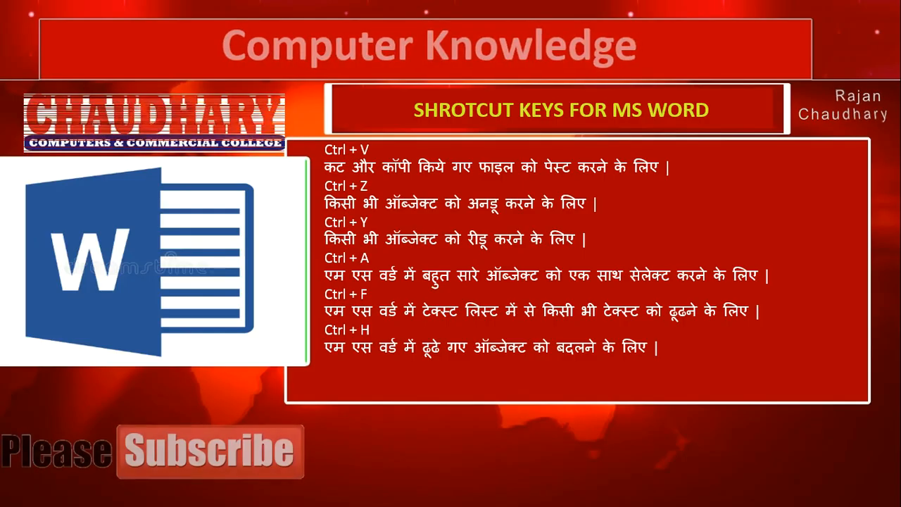
key(Right)
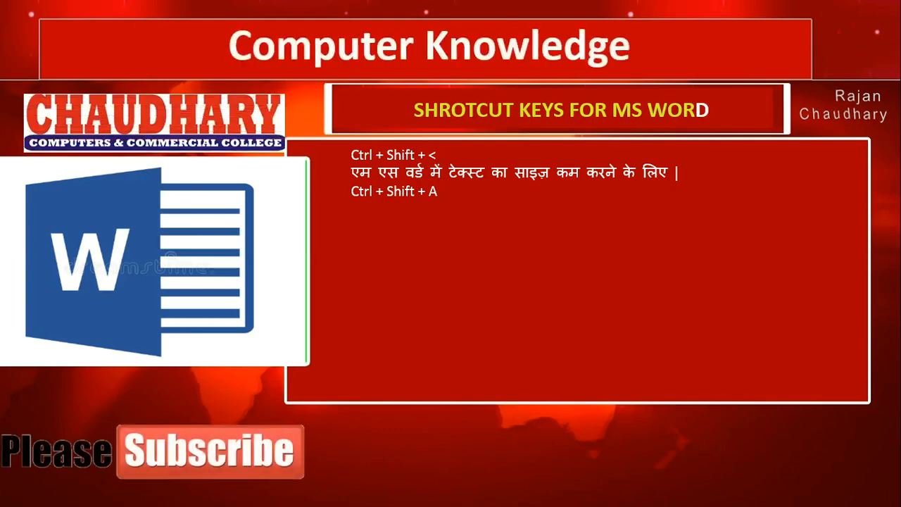
key(alt+Tab)
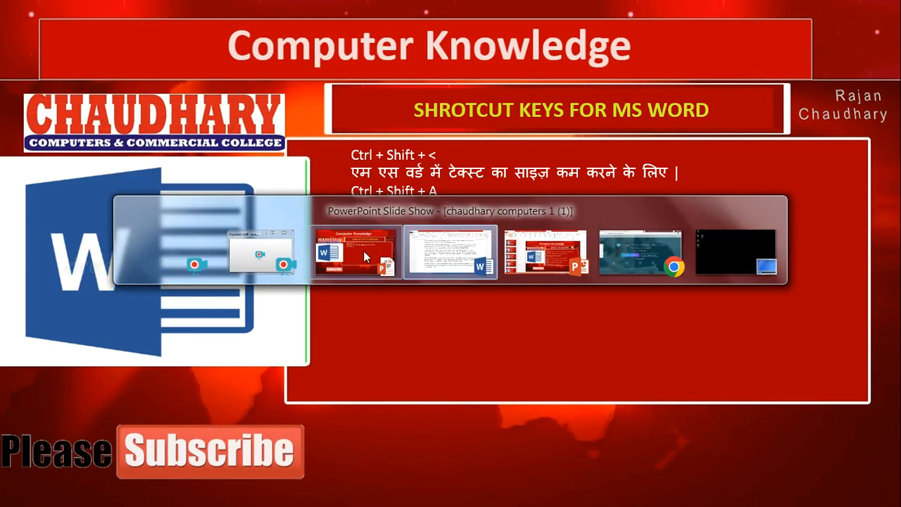
click(458, 253)
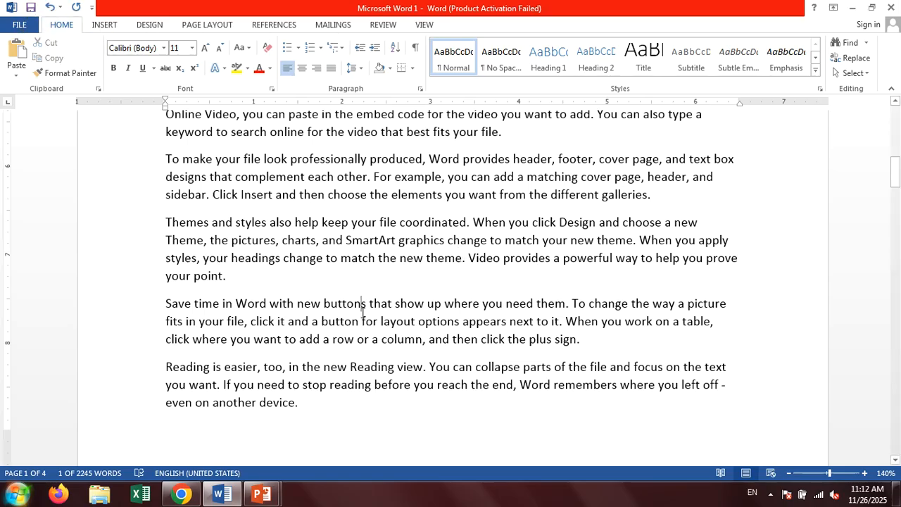
Select the first "Video provides" paragraph near the start of page 1 and shrink its font size stepwise to 5.
scroll(280, 184, up, 6)
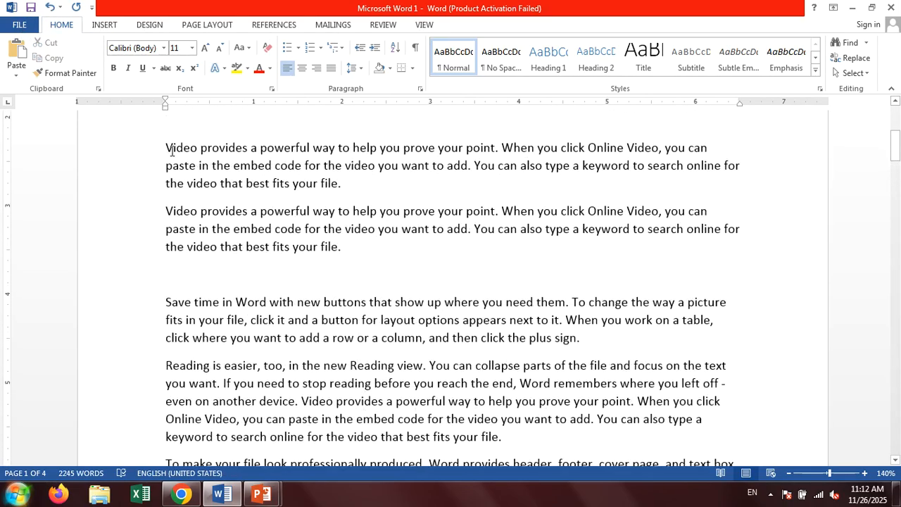
drag(166, 147, 356, 183)
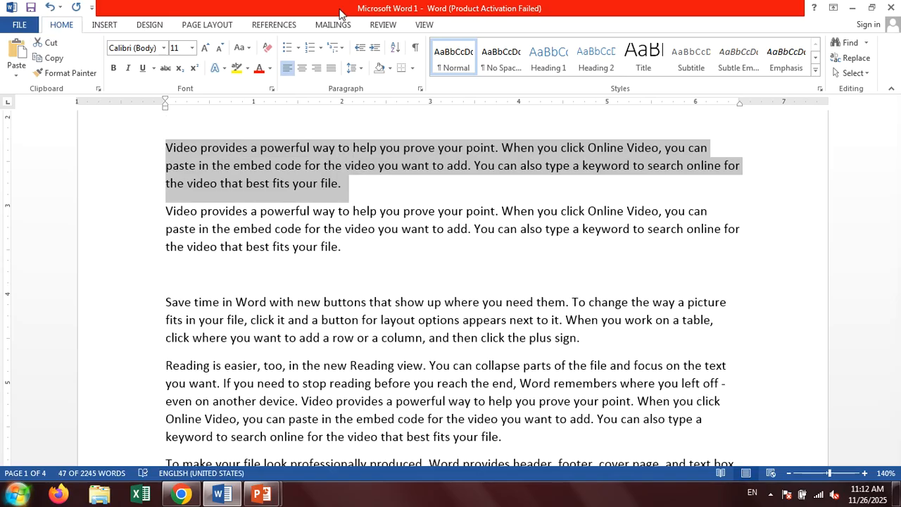
key(ctrl+bracketleft)
key(ctrl+bracketleft)
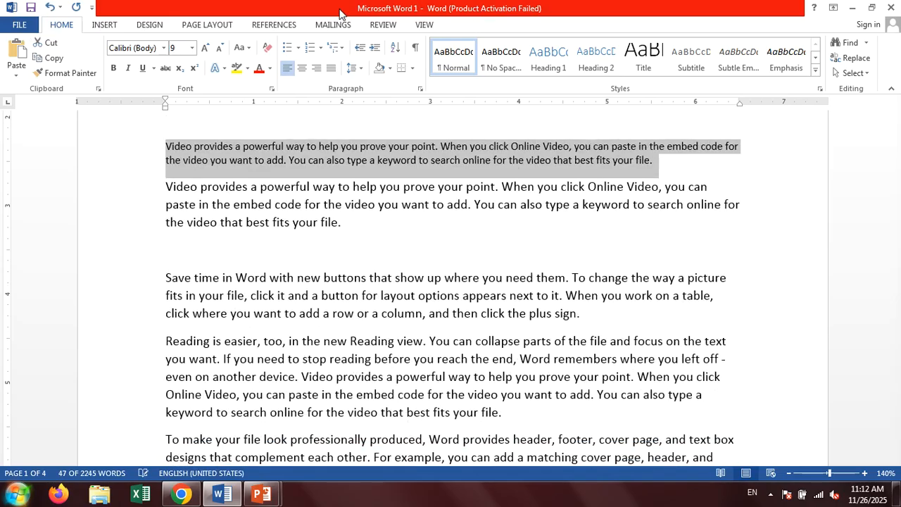
key(ctrl+bracketleft)
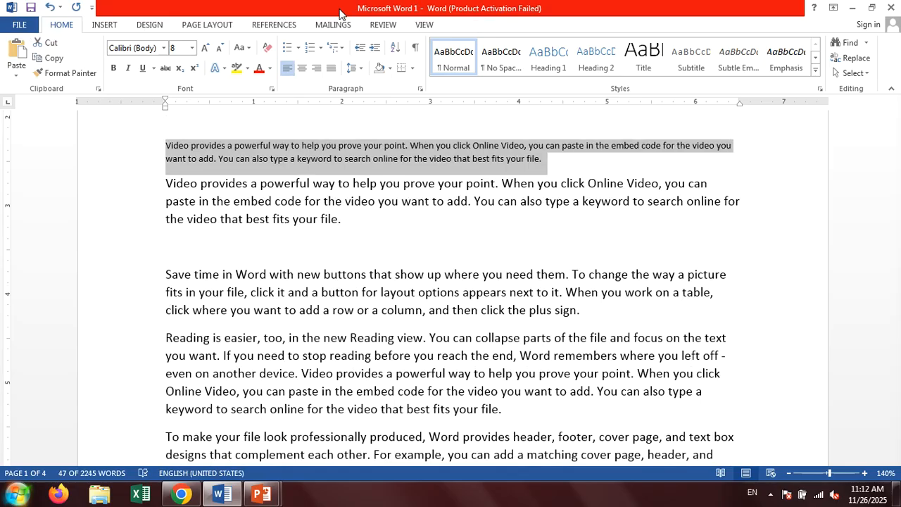
key(ctrl+bracketleft)
key(ctrl+bracketleft)
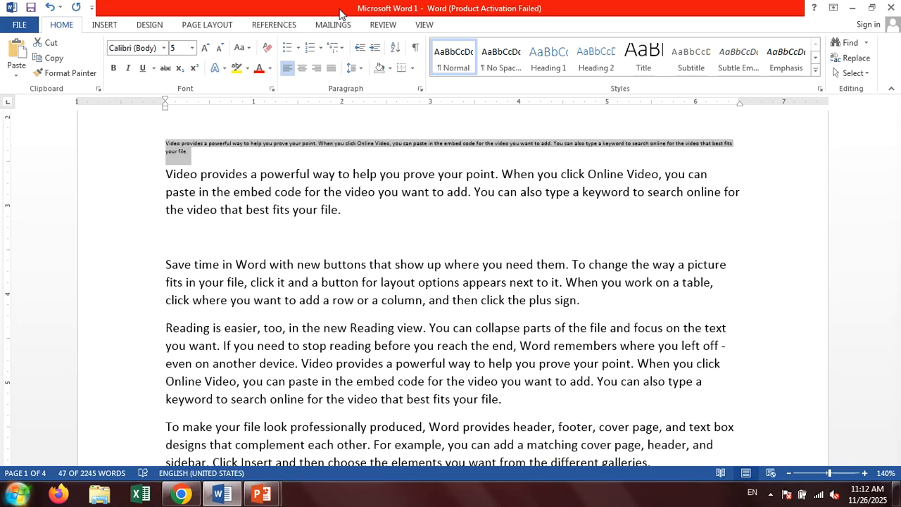
Enlarge the selected paragraph's font size stepwise to 18.
key(ctrl+bracketright)
key(ctrl+bracketright)
key(ctrl+bracketright)
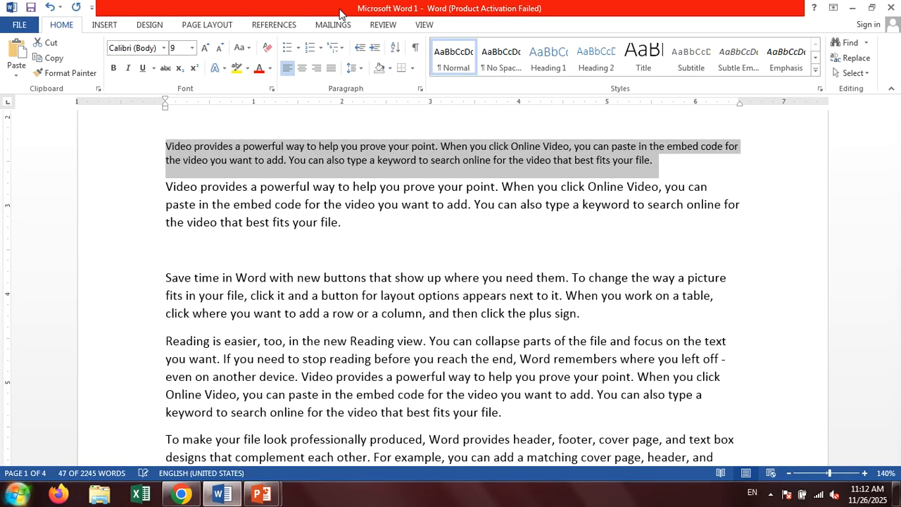
key(ctrl+bracketright)
key(ctrl+bracketright)
key(ctrl+bracketright)
key(ctrl+bracketright)
key(ctrl+bracketright)
key(ctrl+bracketright)
key(ctrl+bracketright)
key(ctrl+bracketright)
key(ctrl+bracketright)
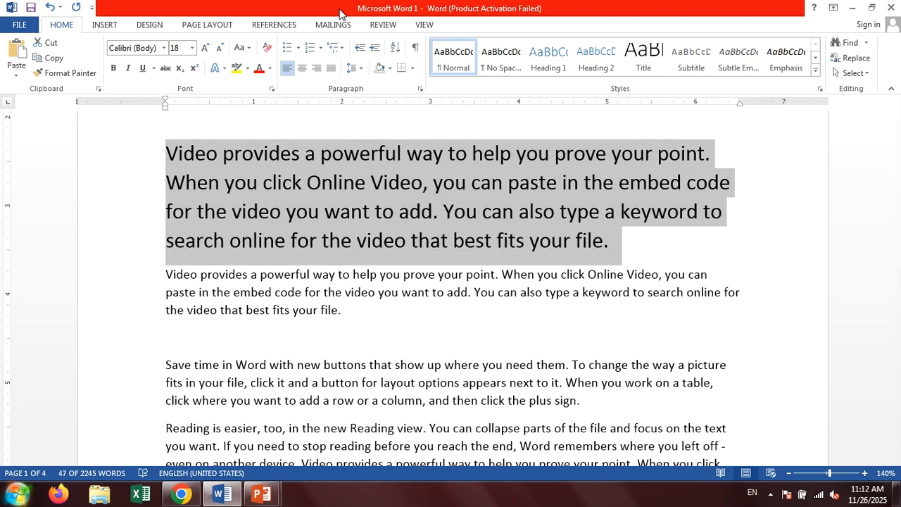
Shrink the selected paragraph's font size stepwise to 11.
key(ctrl+bracketleft)
key(ctrl+bracketleft)
key(ctrl+bracketleft)
key(ctrl+bracketleft)
key(ctrl+bracketleft)
key(ctrl+bracketleft)
key(ctrl+bracketleft)
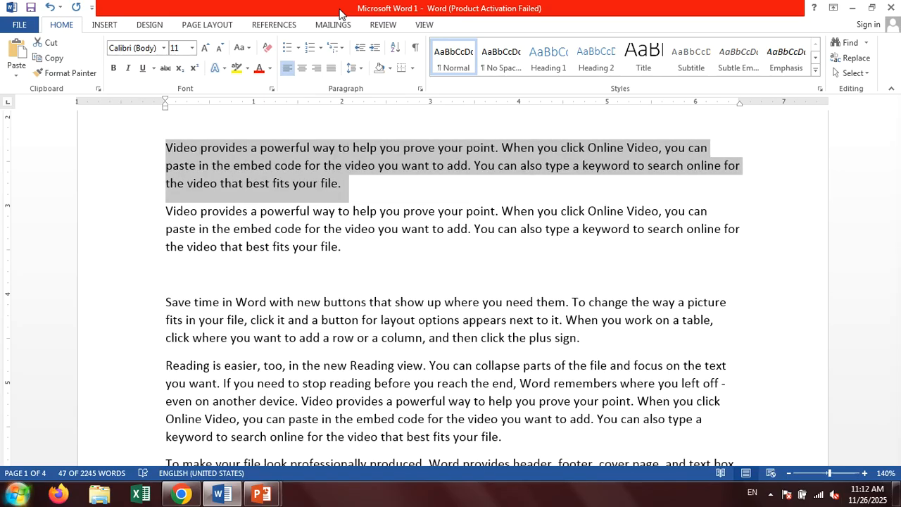
Enlarge the selected paragraph's font size stepwise to 20.
key(ctrl+bracketright)
key(ctrl+bracketright)
key(ctrl+bracketright)
key(ctrl+bracketright)
key(ctrl+bracketright)
key(ctrl+bracketright)
key(ctrl+bracketright)
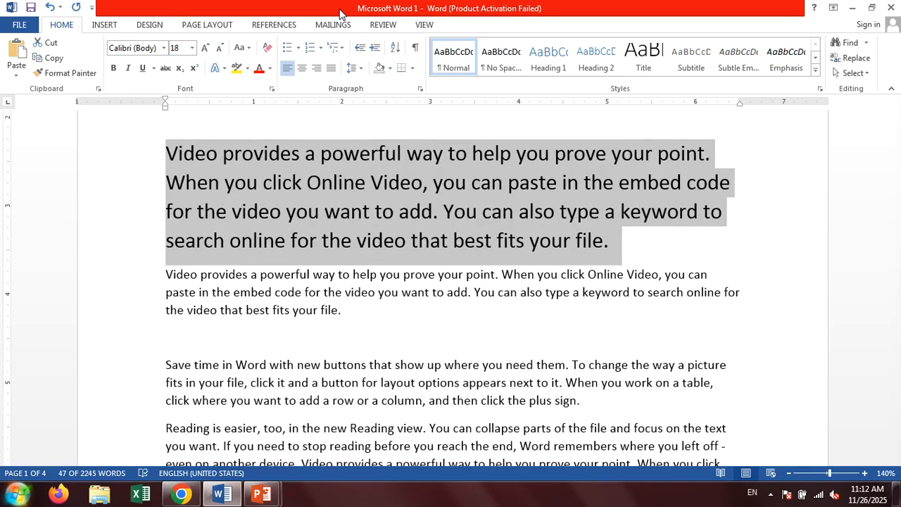
key(ctrl+bracketright)
key(ctrl+bracketright)
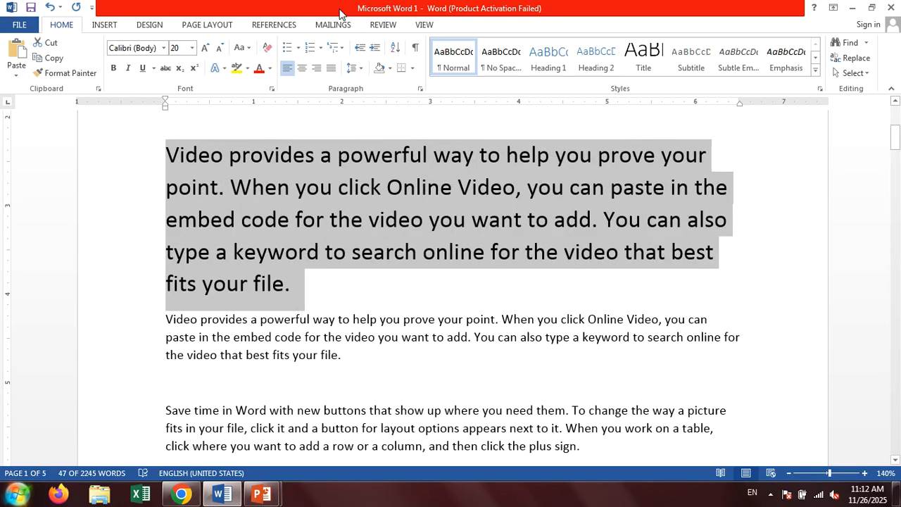
Reduce the selected paragraph's font size stepwise to 14.
key(ctrl+bracketleft)
key(ctrl+bracketleft)
key(ctrl+bracketleft)
key(ctrl+bracketleft)
key(ctrl+bracketleft)
key(ctrl+bracketleft)
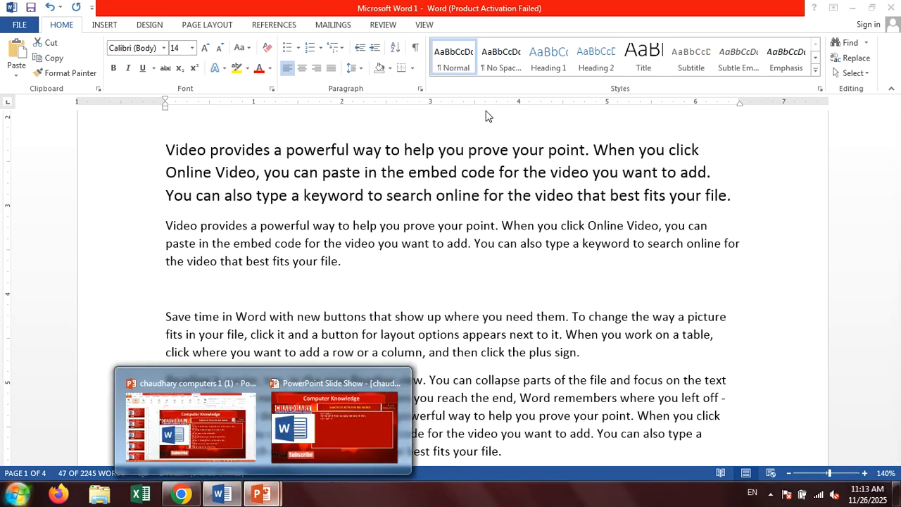
Switch to the PowerPoint slide show, reveal the entries from all caps through superscript, and return to the Word document.
key(alt+Tab)
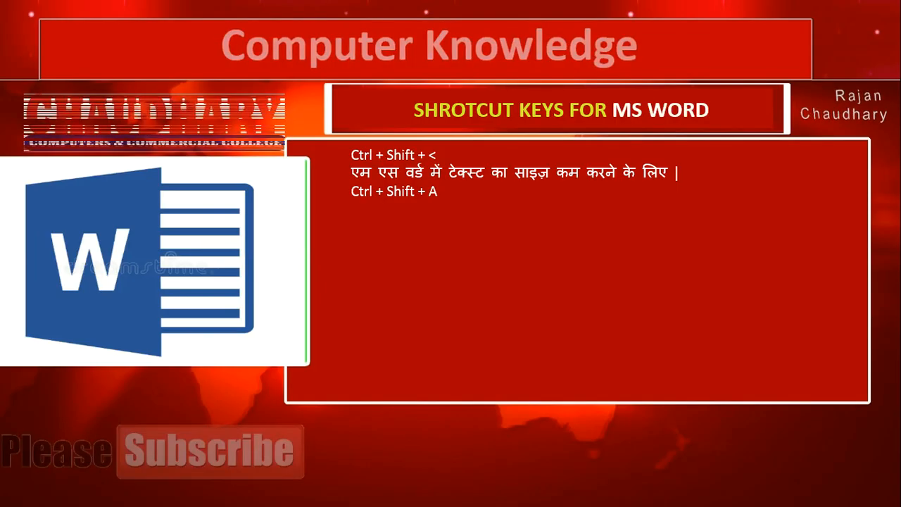
key(Right)
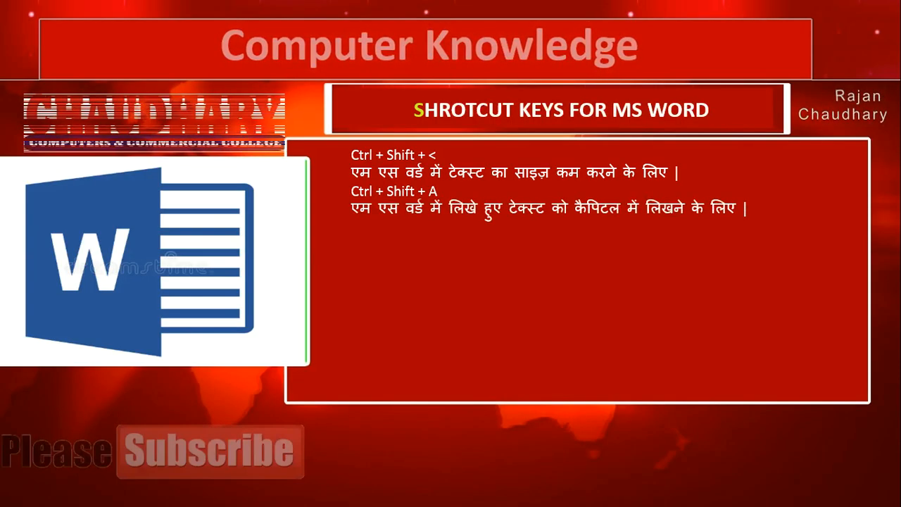
key(Right)
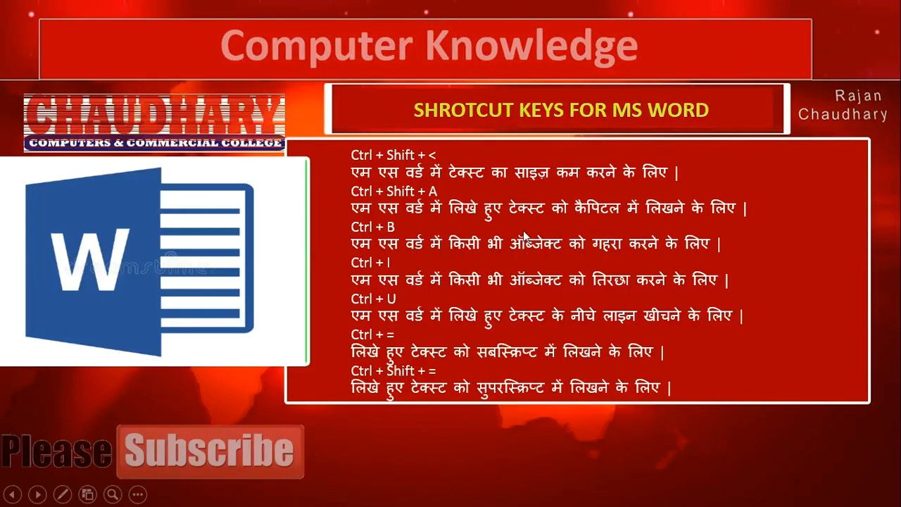
key(alt+Tab)
click(368, 229)
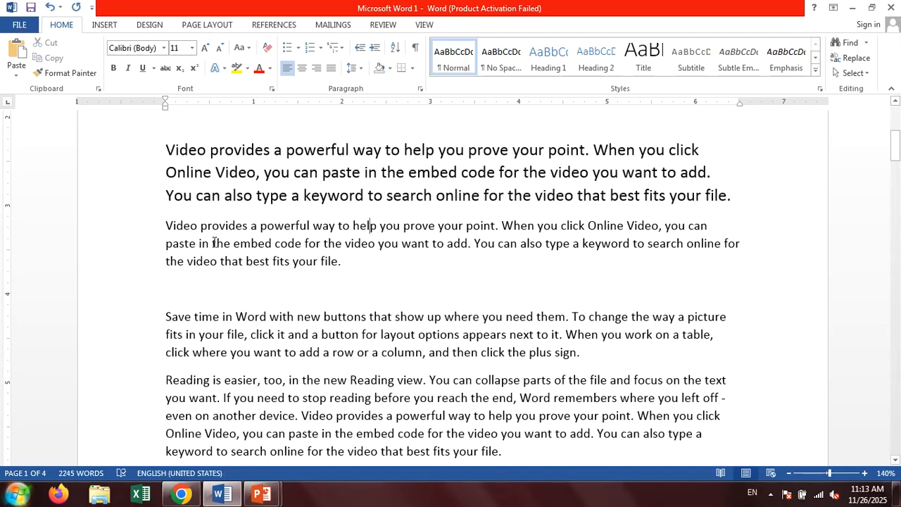
Format the first "Video provides" paragraph, the 14-point one, as all capitals and deselect it.
click(178, 172)
drag(173, 149, 770, 191)
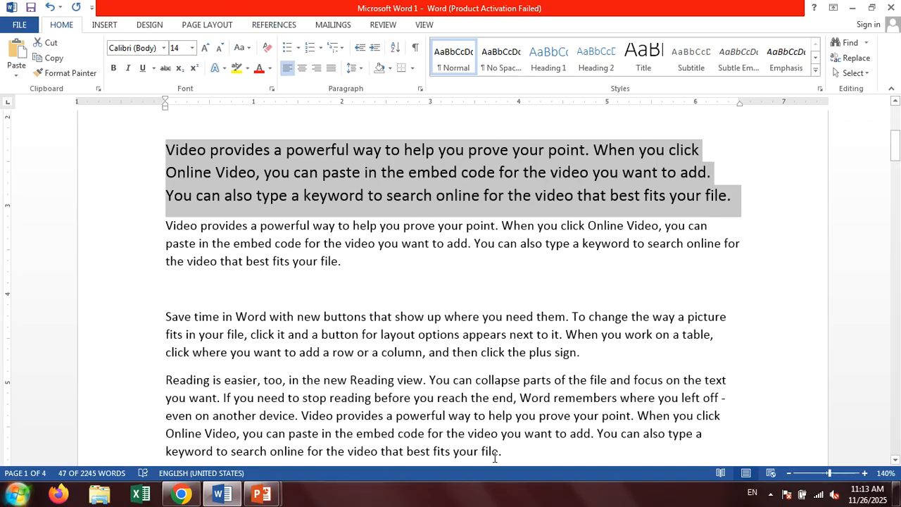
key(ctrl+shift+a)
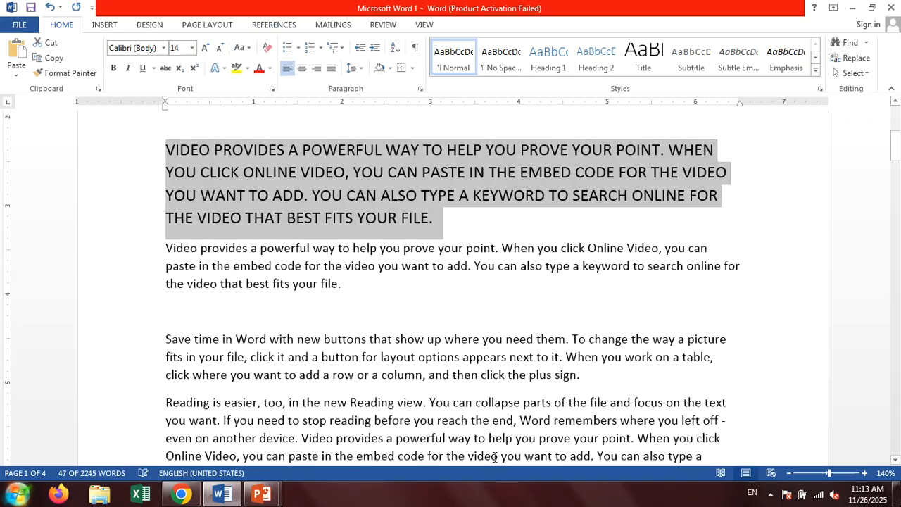
click(443, 221)
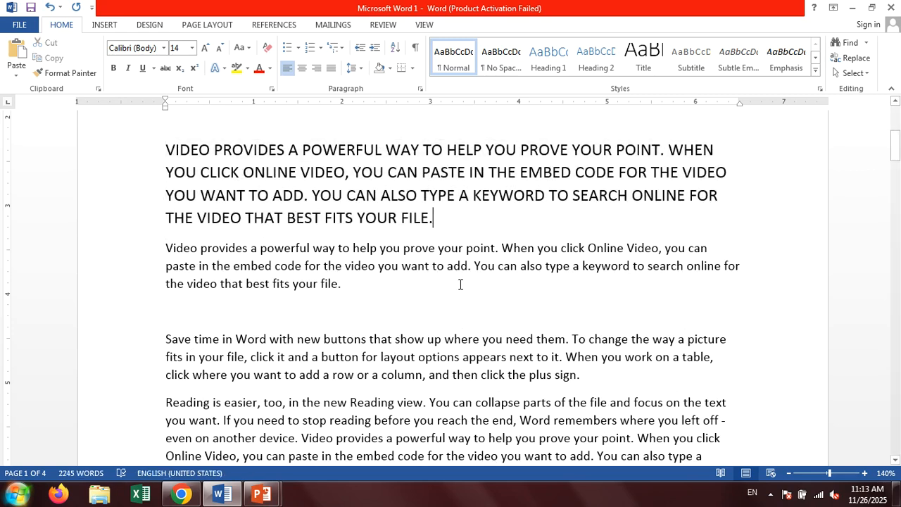
Try bold on the second "Video provides" paragraph, remove it again, and deselect the text.
scroll(459, 284, down, 1)
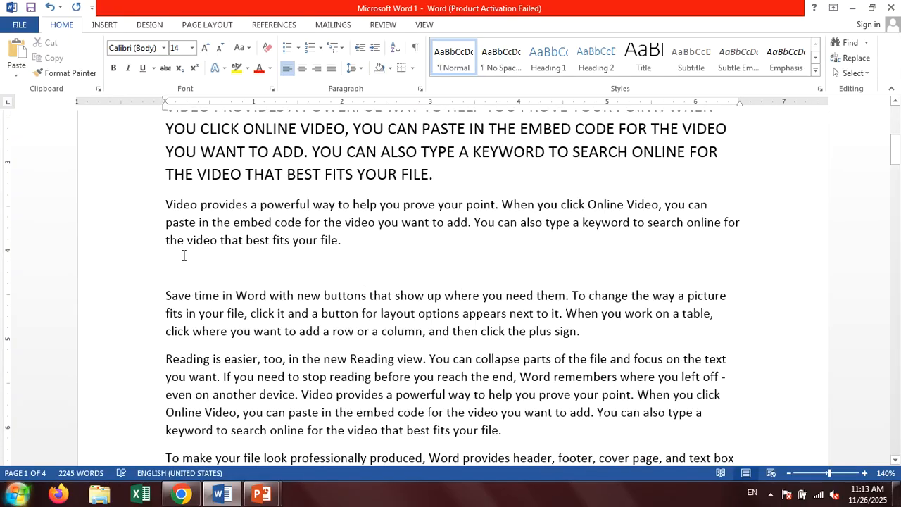
drag(167, 204, 361, 246)
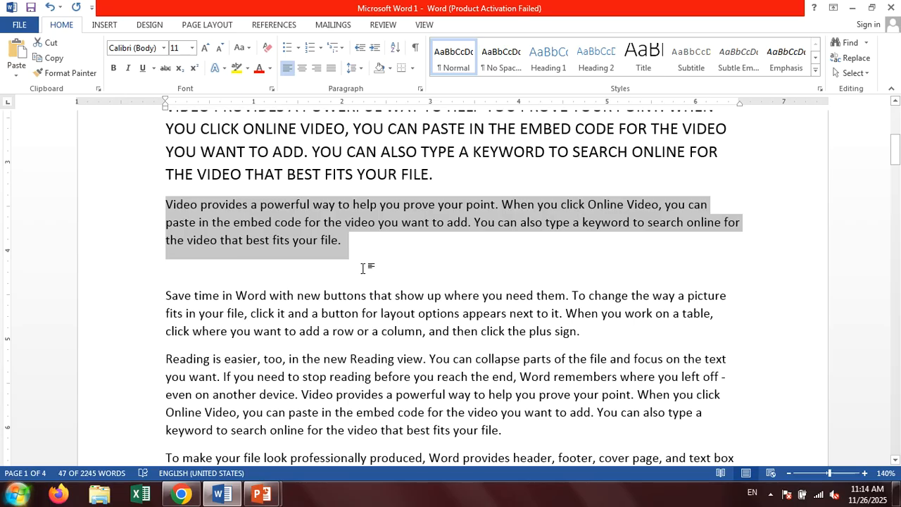
key(ctrl+b)
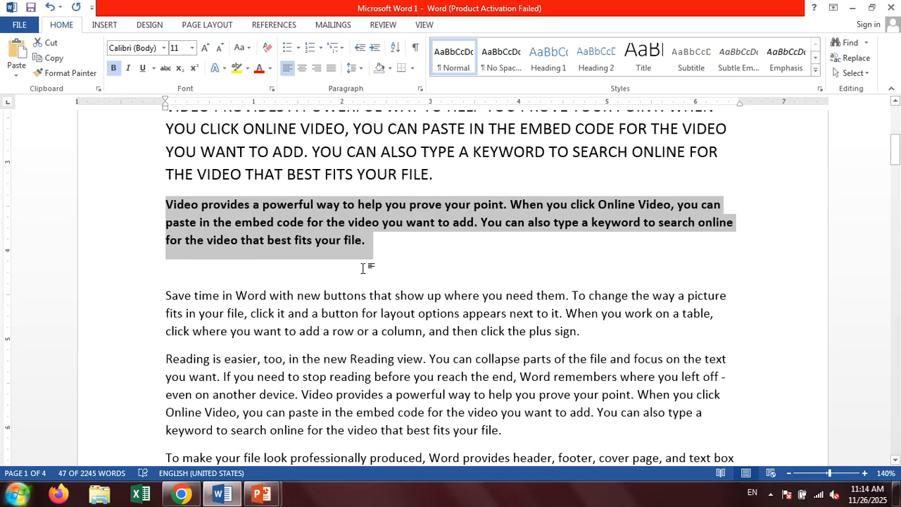
key(ctrl+b)
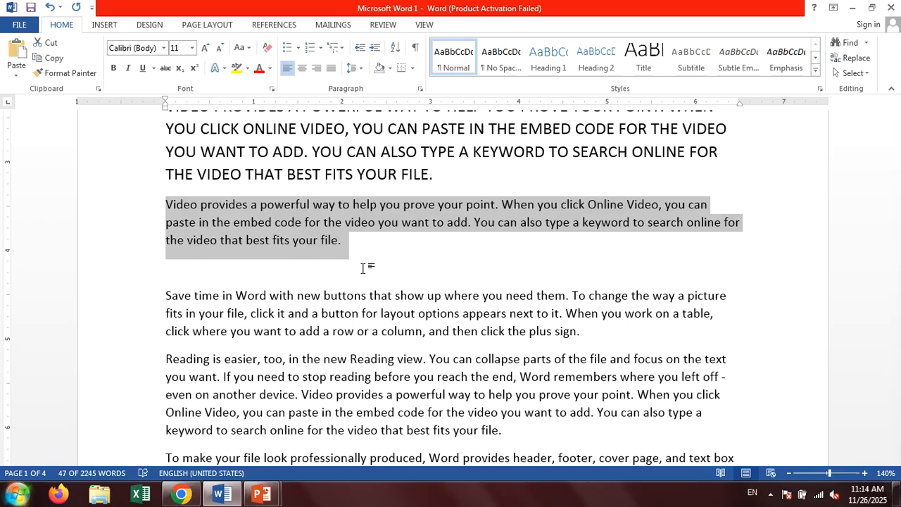
click(364, 269)
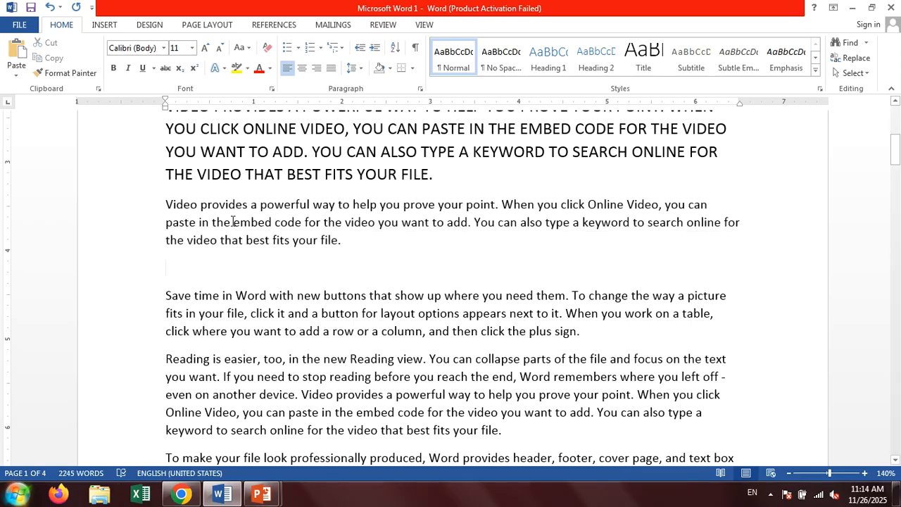
Try italic and underline one after the other on the second "Video provides" paragraph, removing each again.
drag(174, 201, 360, 251)
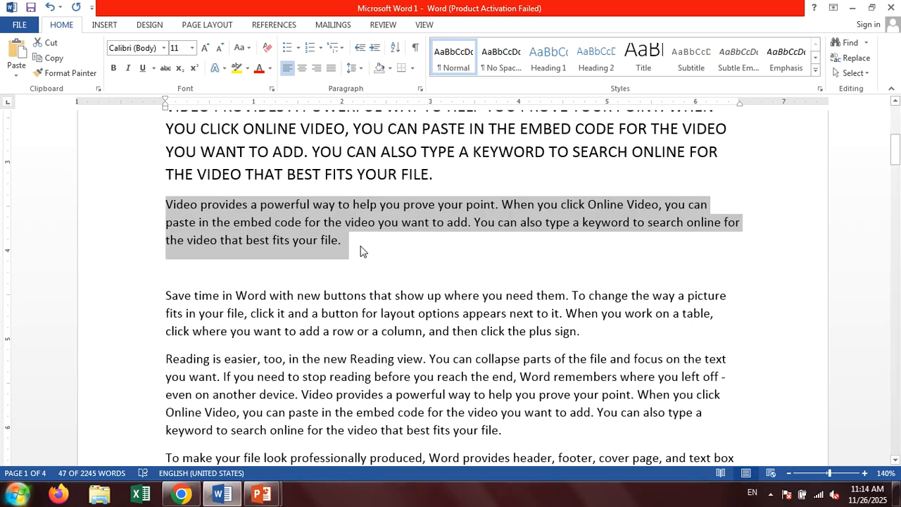
key(ctrl+i)
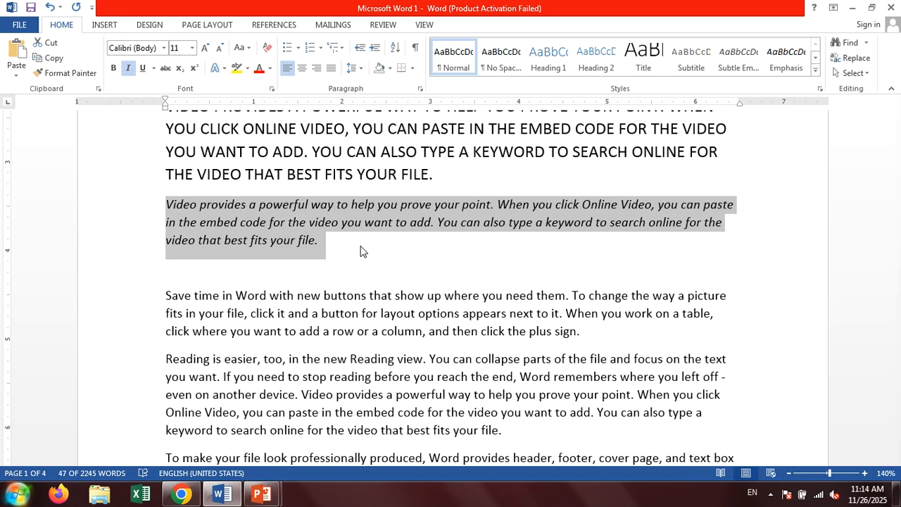
key(ctrl+i)
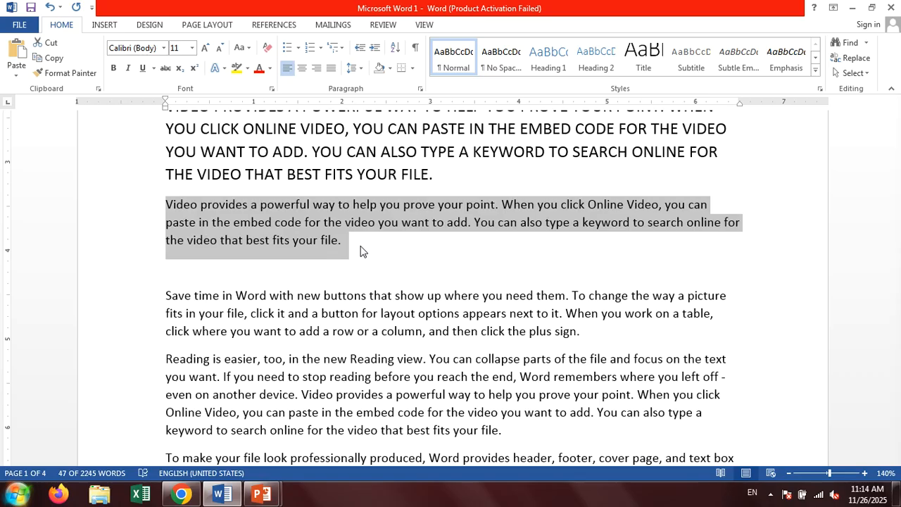
key(ctrl+u)
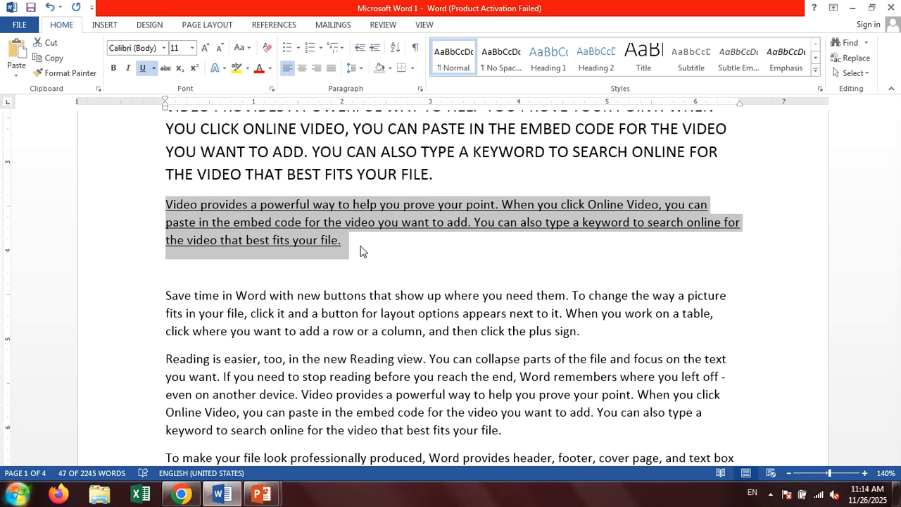
key(ctrl+u)
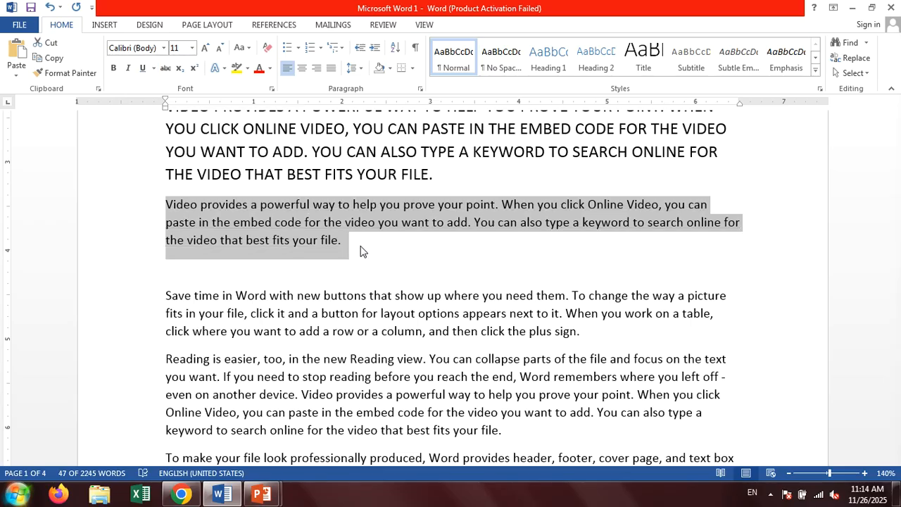
Deselect the second "Video provides" paragraph and insert another blank line below it.
click(361, 252)
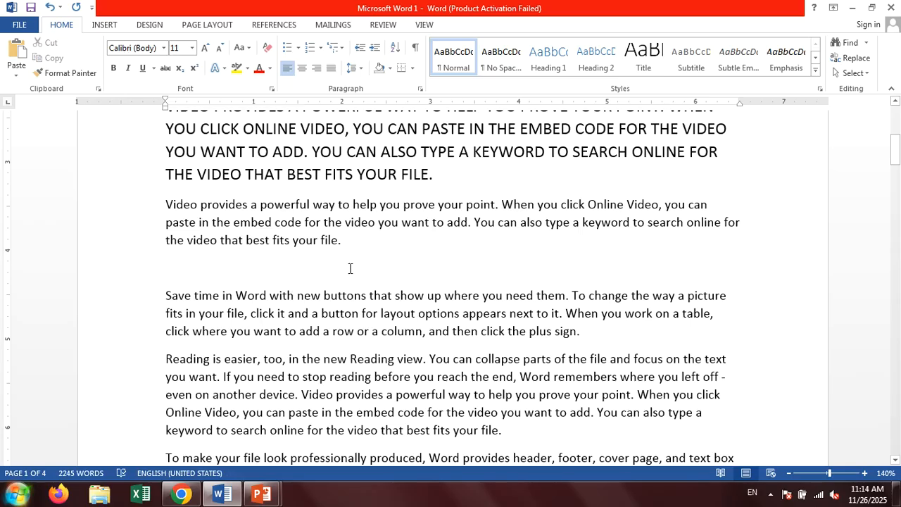
key(Return)
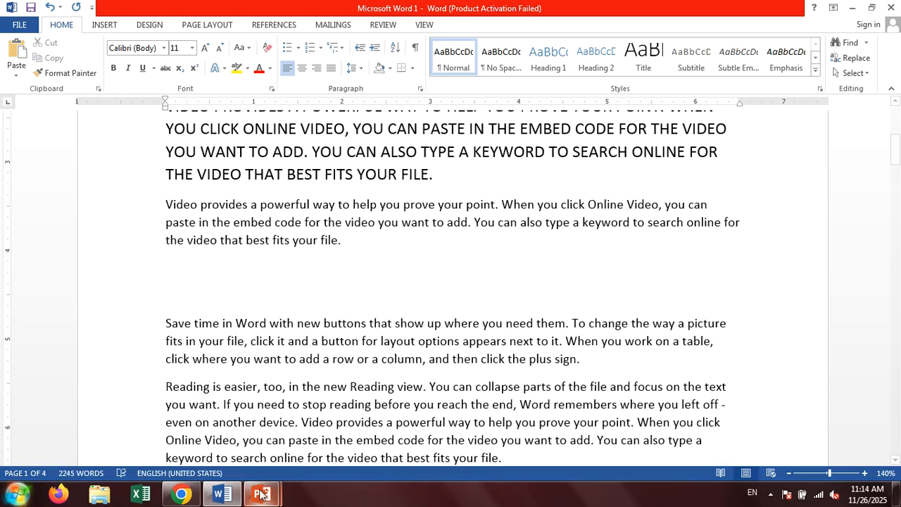
mouse_move(260, 495)
mouse_move(363, 433)
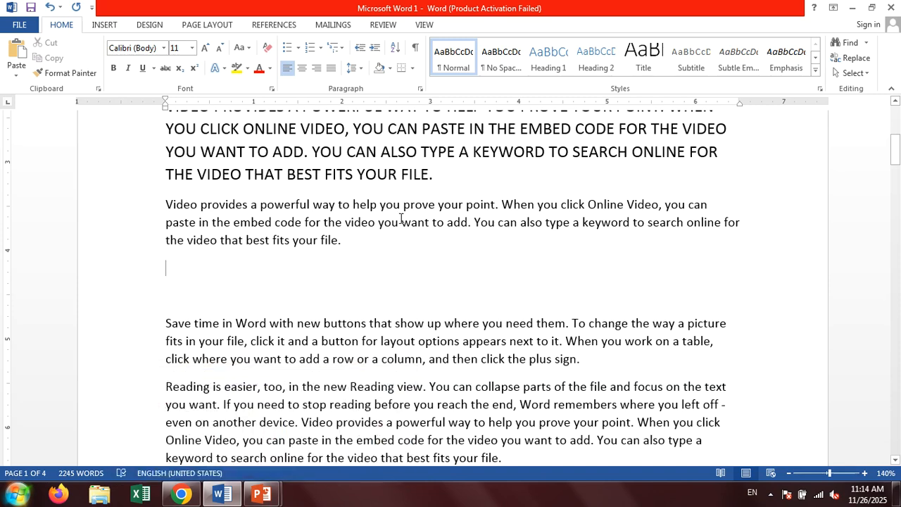
Enter "10th" on the blank line and try superscript and subscript on its "th", removing each again.
text(10th)
double_click(184, 268)
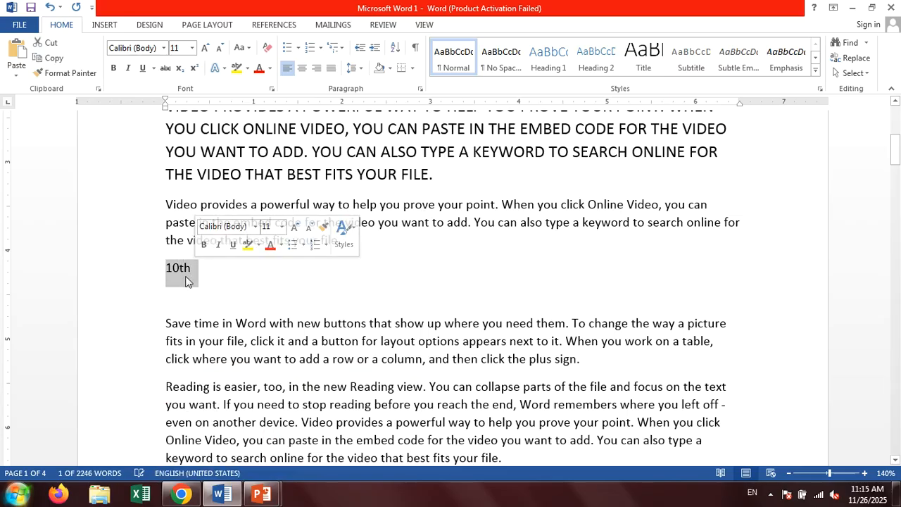
drag(179, 268, 192, 265)
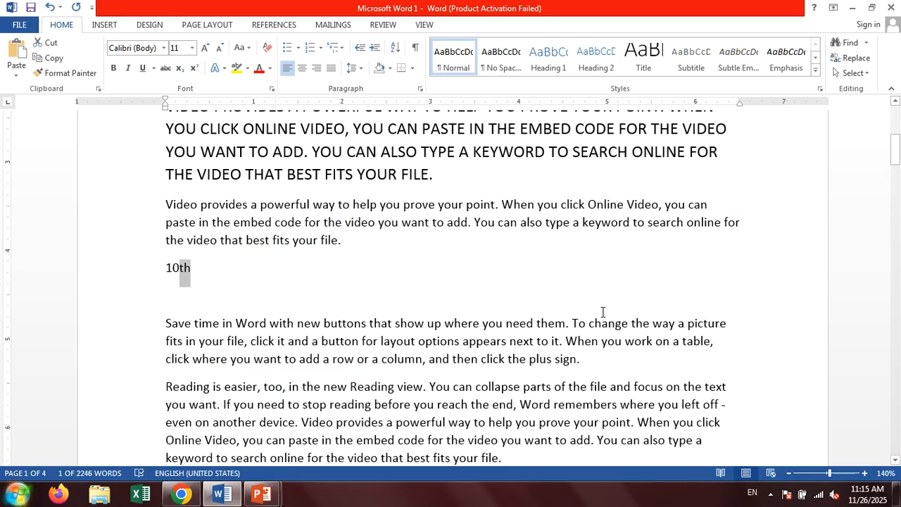
key(ctrl+shift+equal)
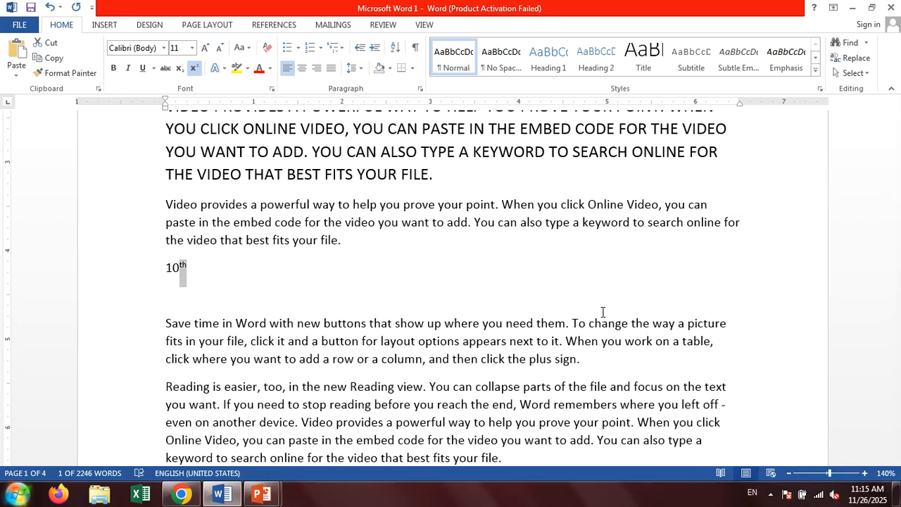
key(ctrl+shift+equal)
key(ctrl+equal)
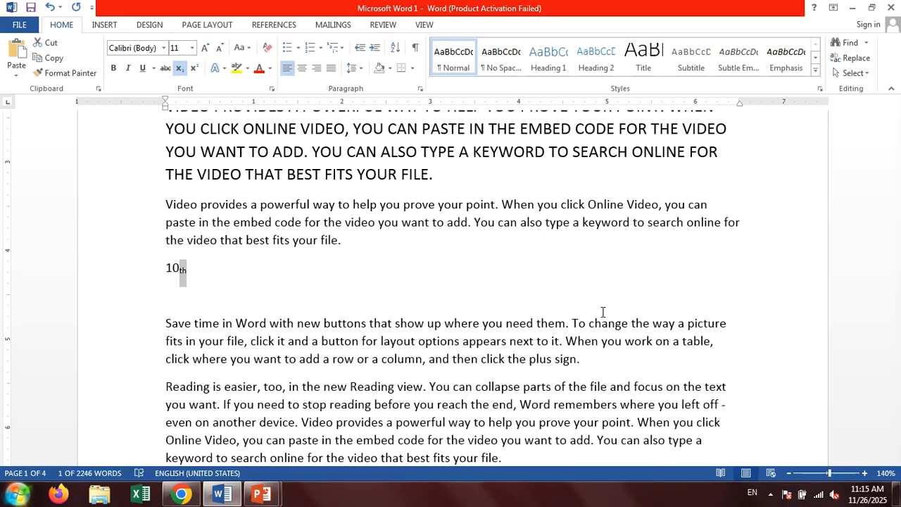
key(ctrl+equal)
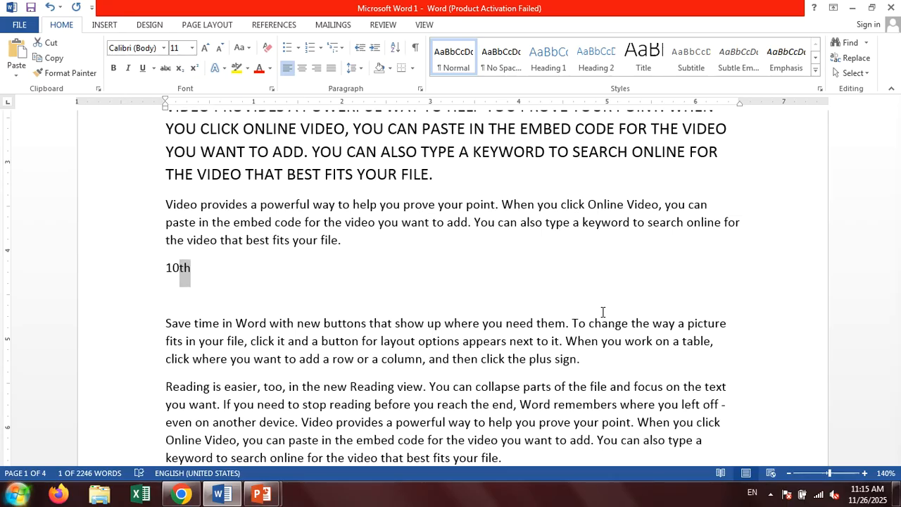
Switch to the PowerPoint slide show, advance to the text alignment shortcuts, and return to the Word document.
key(alt+Tab)
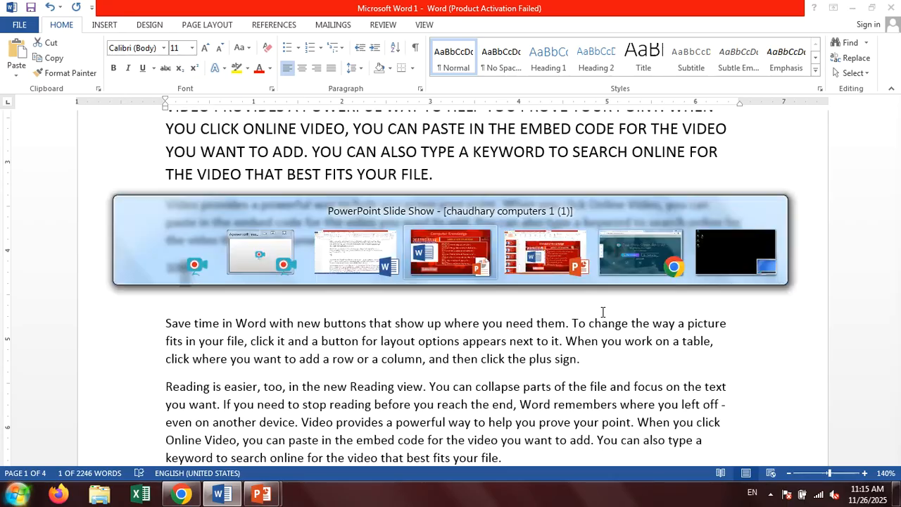
click(466, 273)
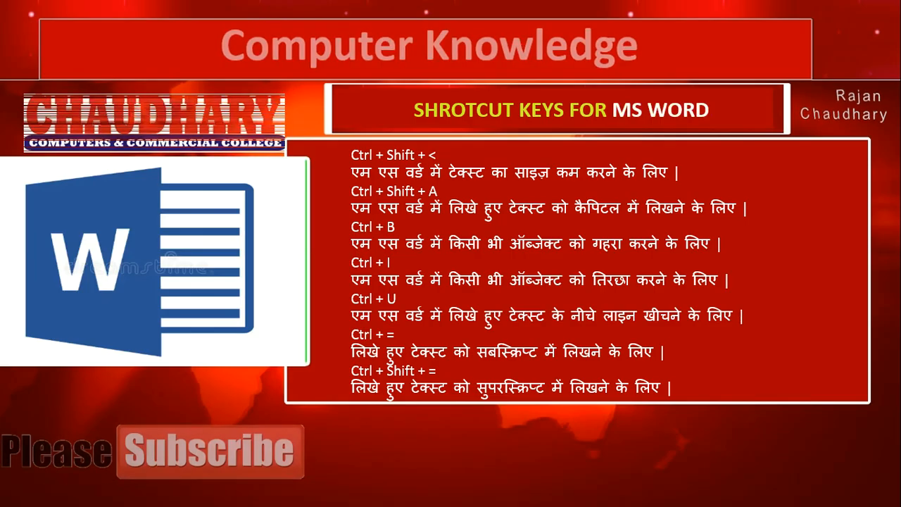
click(665, 344)
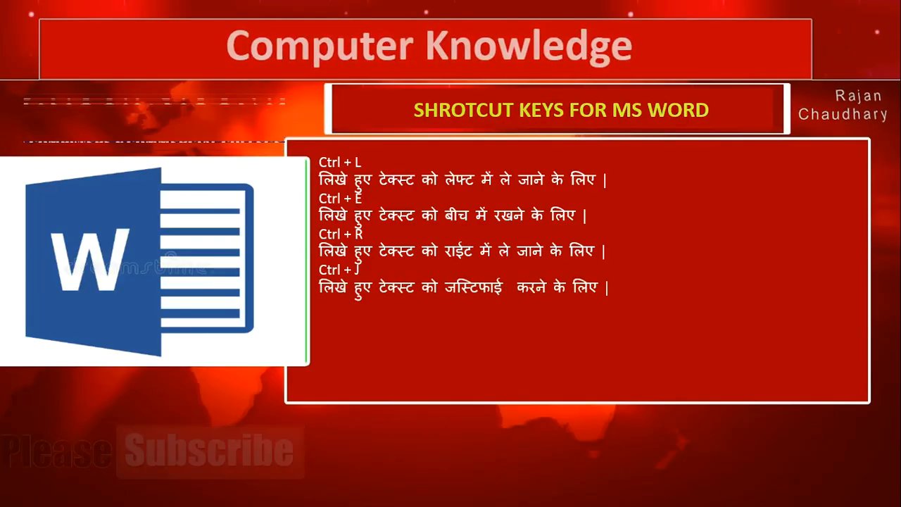
key(alt+Tab)
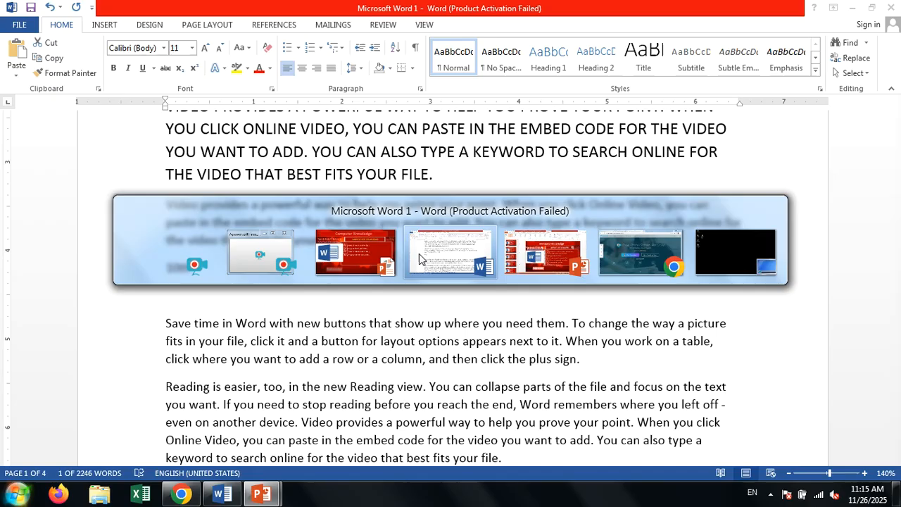
click(418, 258)
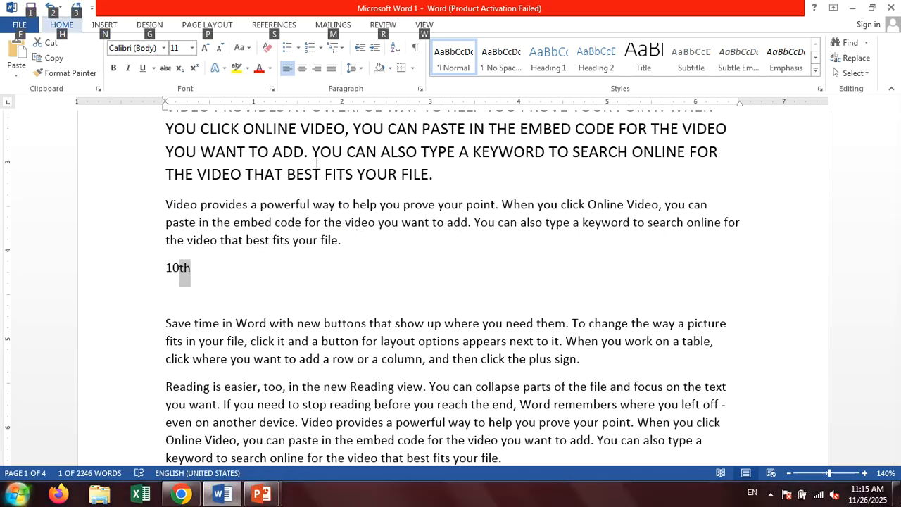
Select the first three paragraphs of the document and try right, centre and left alignment on them.
click(317, 173)
scroll(359, 277, up, 1)
scroll(359, 278, up, 1)
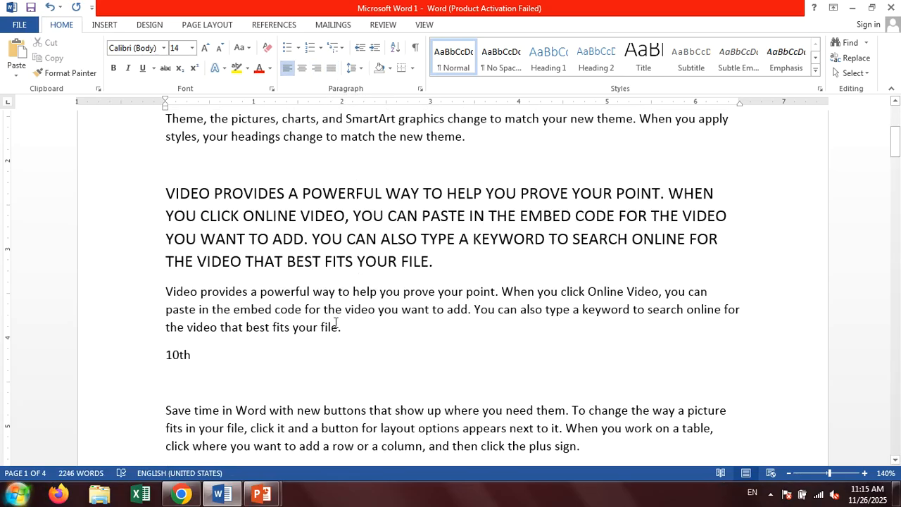
scroll(327, 359, up, 5)
scroll(337, 321, down, 4)
scroll(218, 227, up, 4)
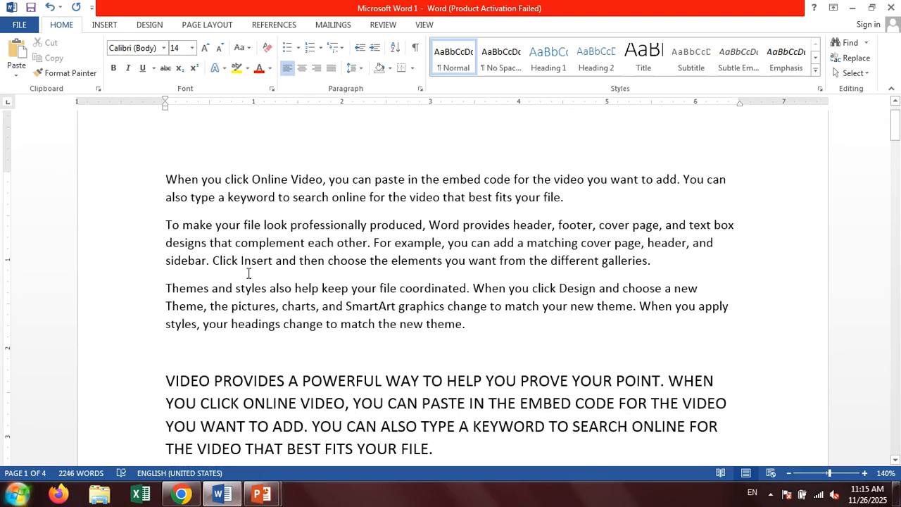
drag(167, 181, 468, 327)
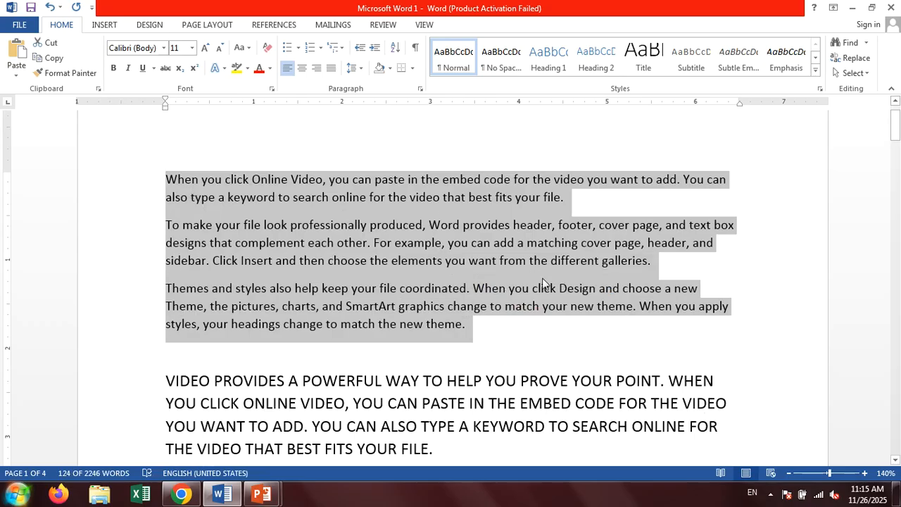
key(ctrl+r)
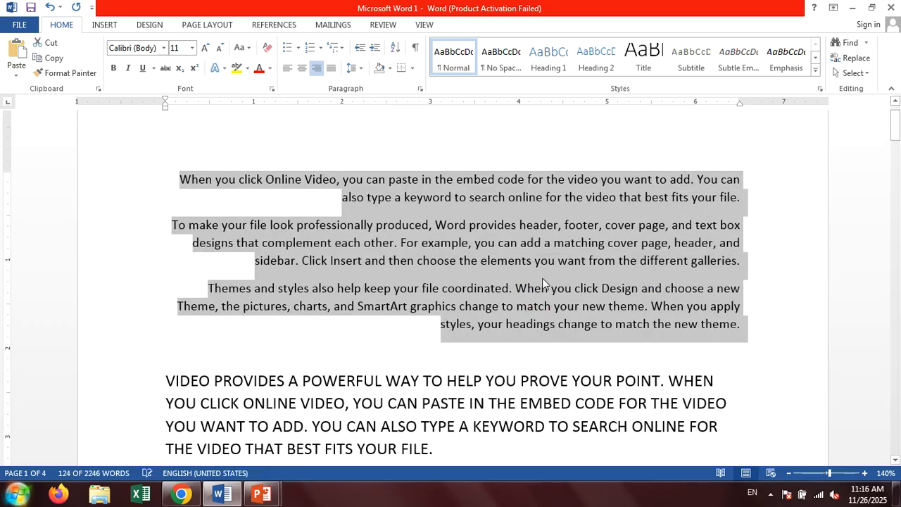
key(ctrl+e)
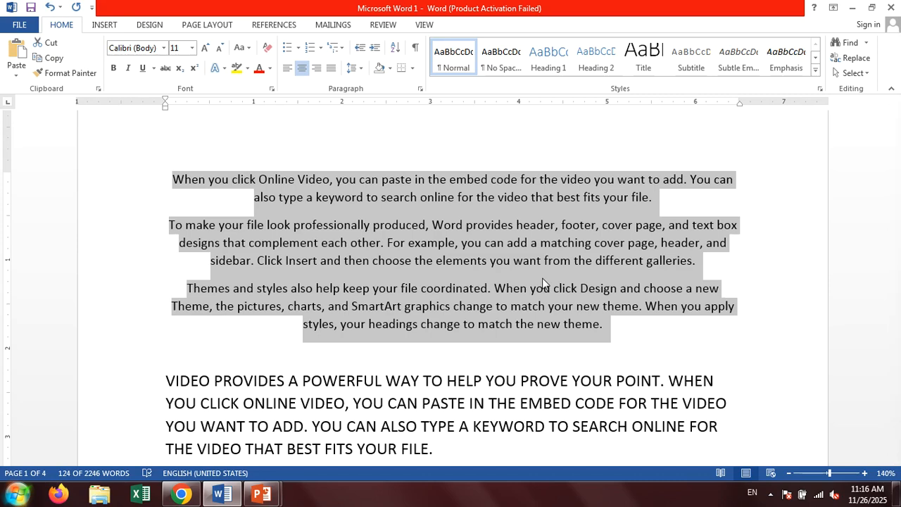
key(ctrl+l)
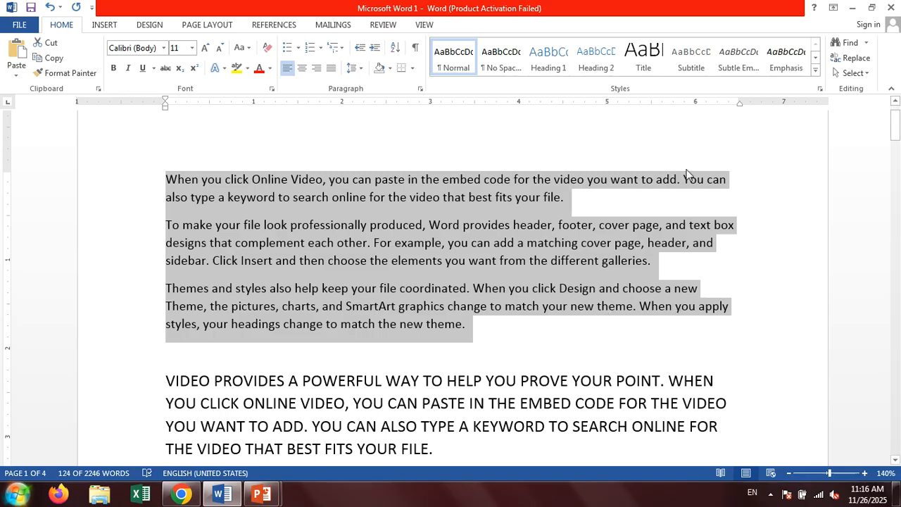
Justify the three selected paragraphs, comparing this with left and right alignment before settling on justified.
key(ctrl+j)
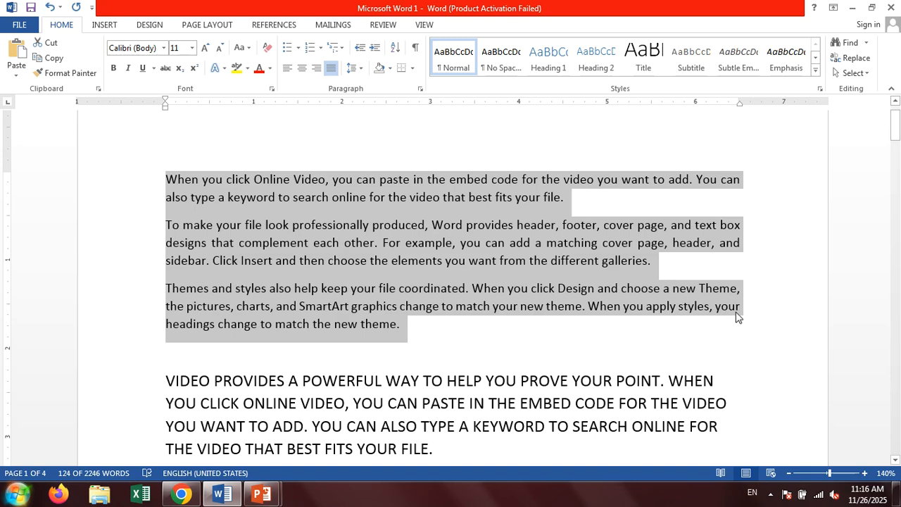
key(ctrl+l)
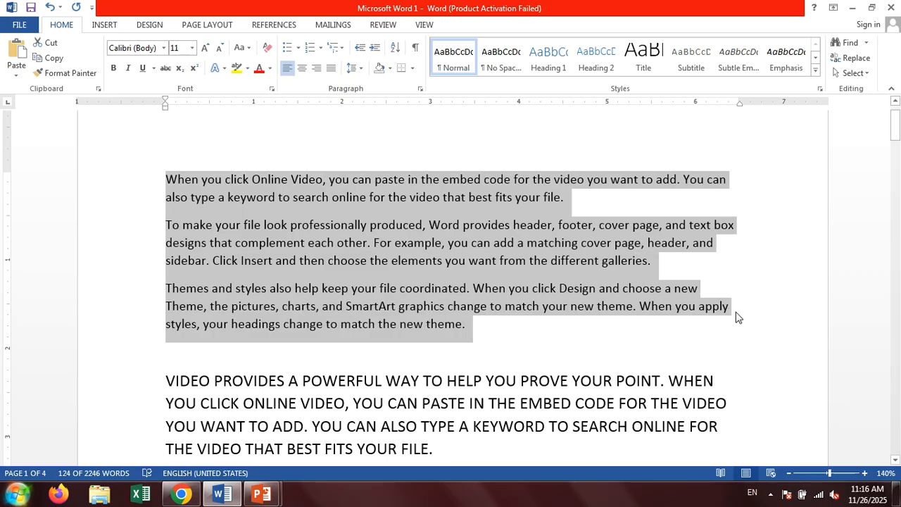
key(ctrl+r)
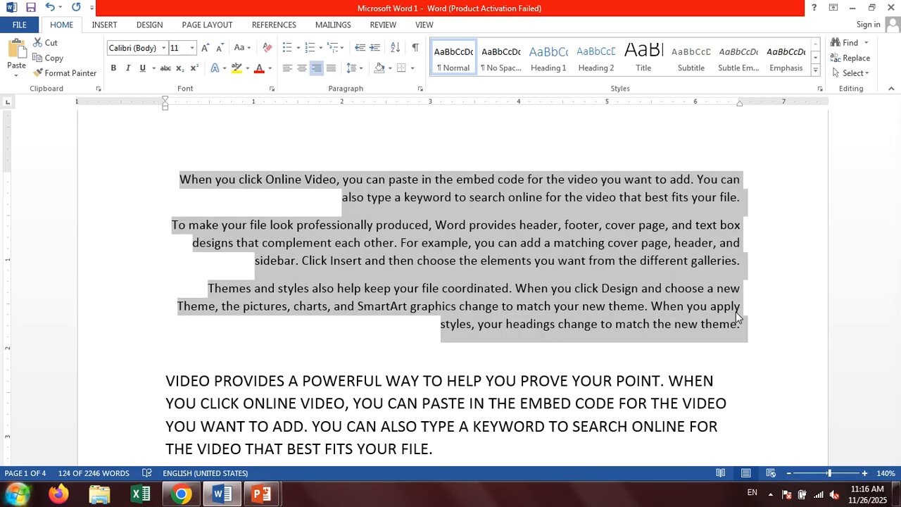
key(ctrl+j)
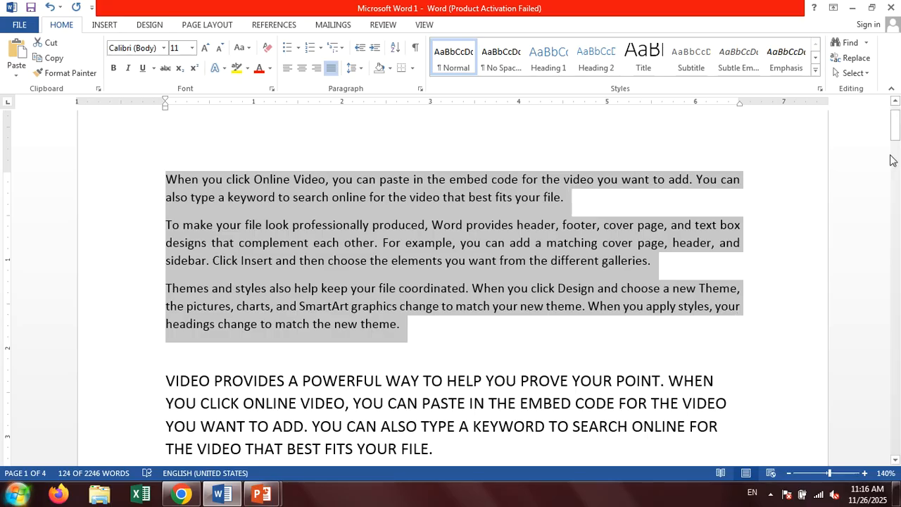
Switch to the PowerPoint slide show, reveal the single and double line spacing shortcuts, and return to the Word document.
key(alt+Tab)
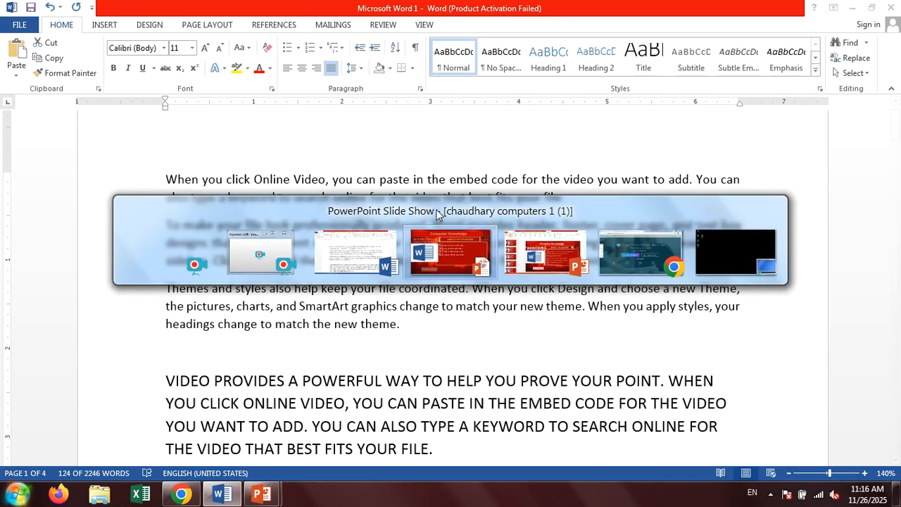
key(alt+Tab)
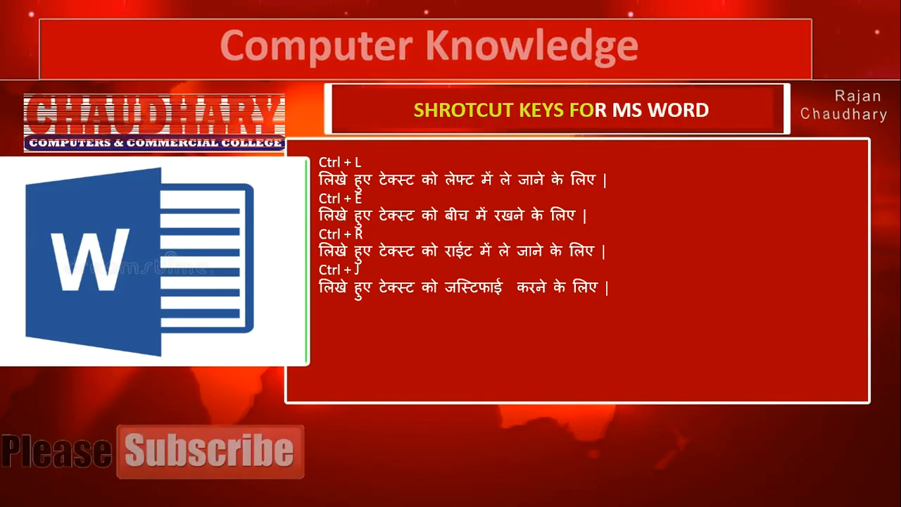
key(Right)
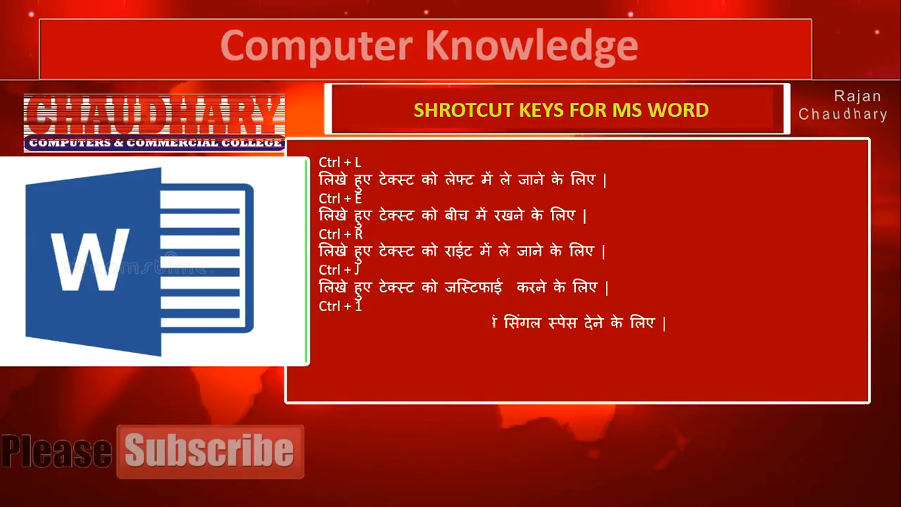
key(Right)
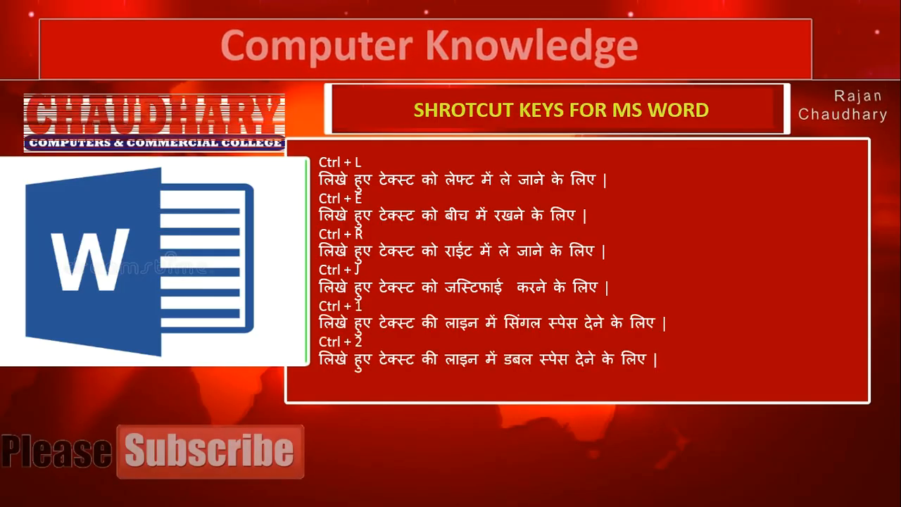
key(Right)
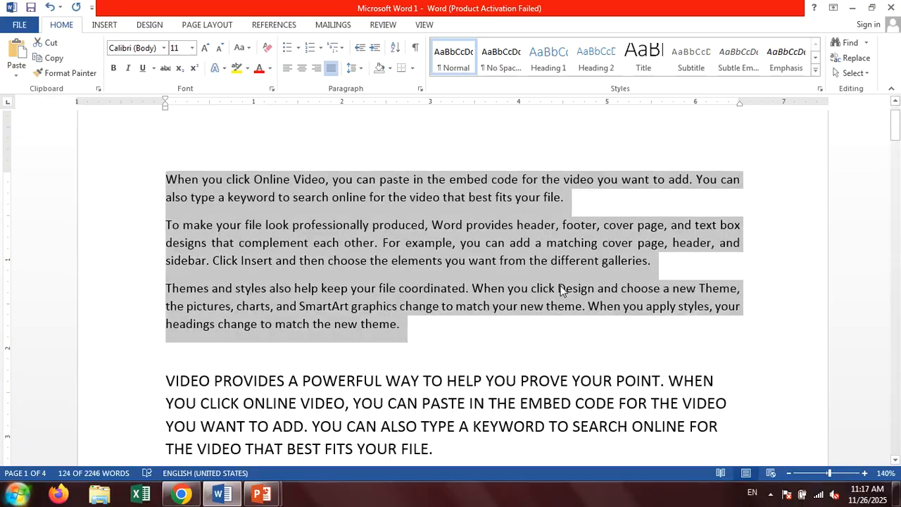
Reselect the first three paragraphs, compare single, double and 1.5 line spacing, and set them to single spacing.
click(235, 178)
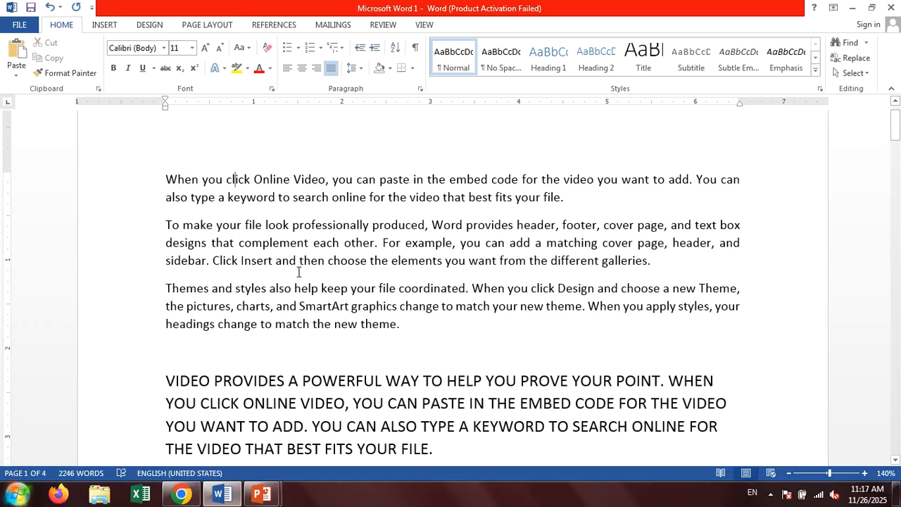
drag(167, 178, 413, 324)
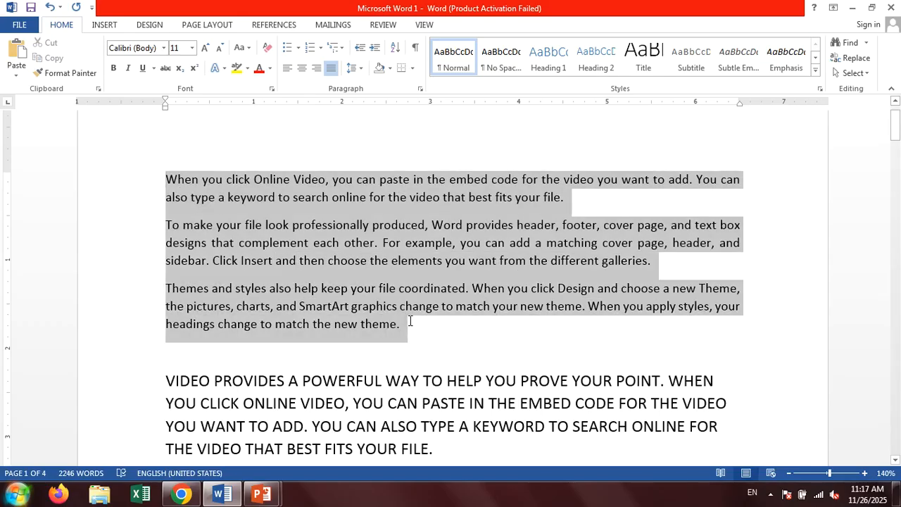
key(ctrl+1)
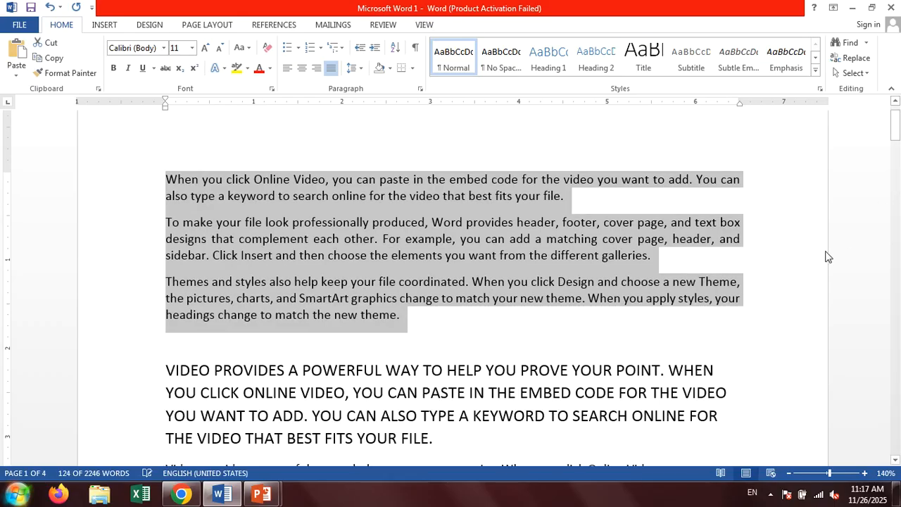
key(ctrl+2)
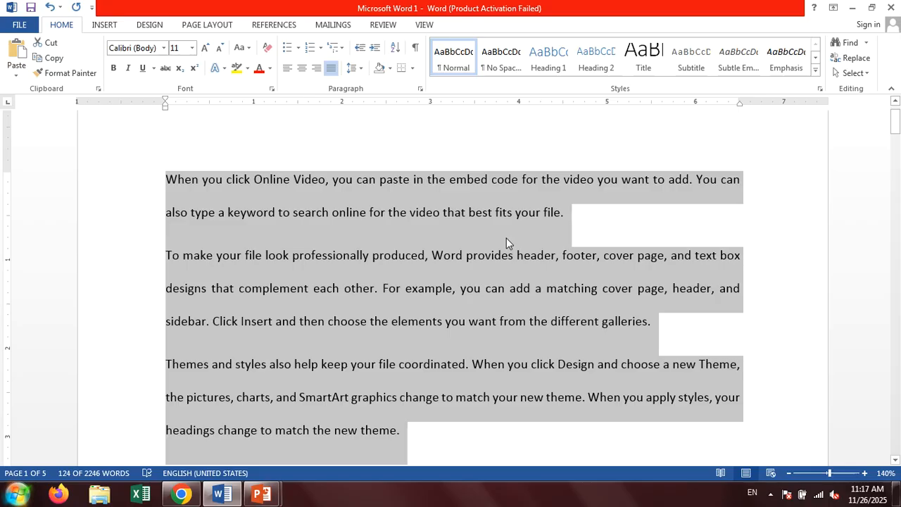
key(ctrl+5)
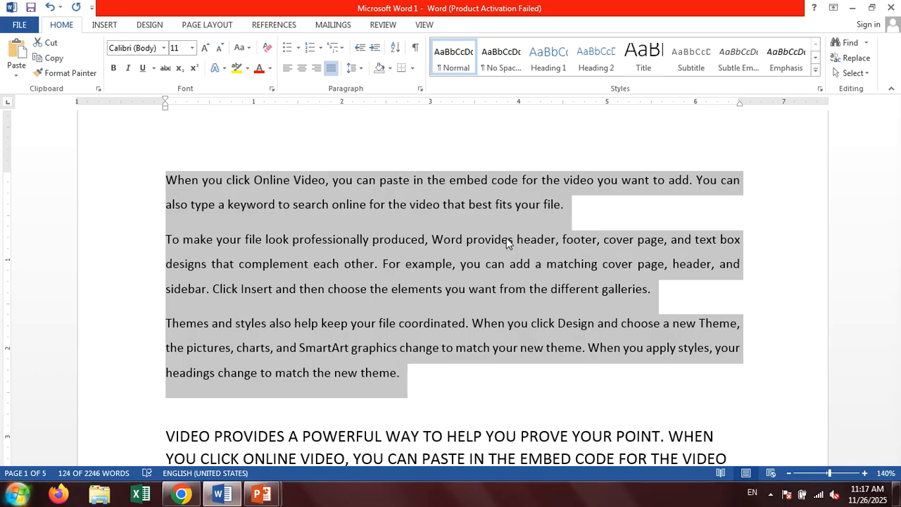
key(ctrl+1)
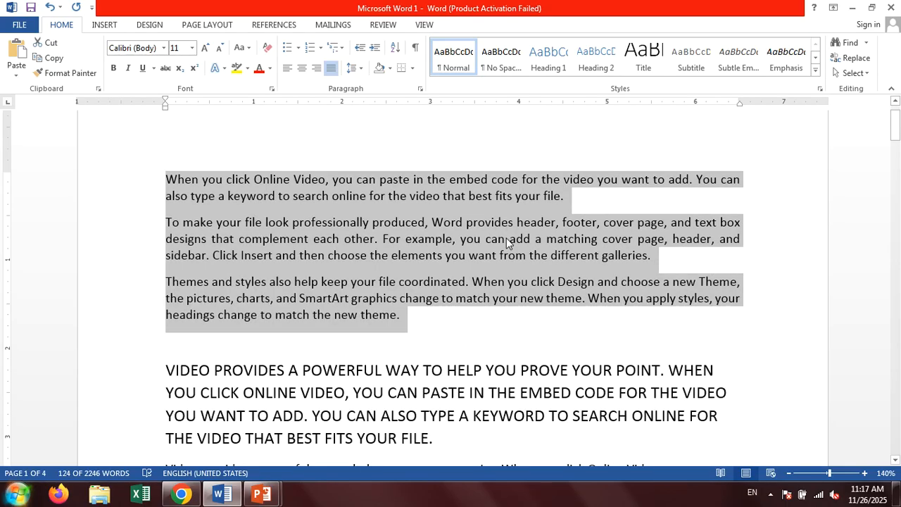
Try double and 1.5 line spacing once more on the three paragraphs, restore single spacing, and deselect them.
key(ctrl+2)
key(ctrl+5)
key(ctrl+1)
click(428, 285)
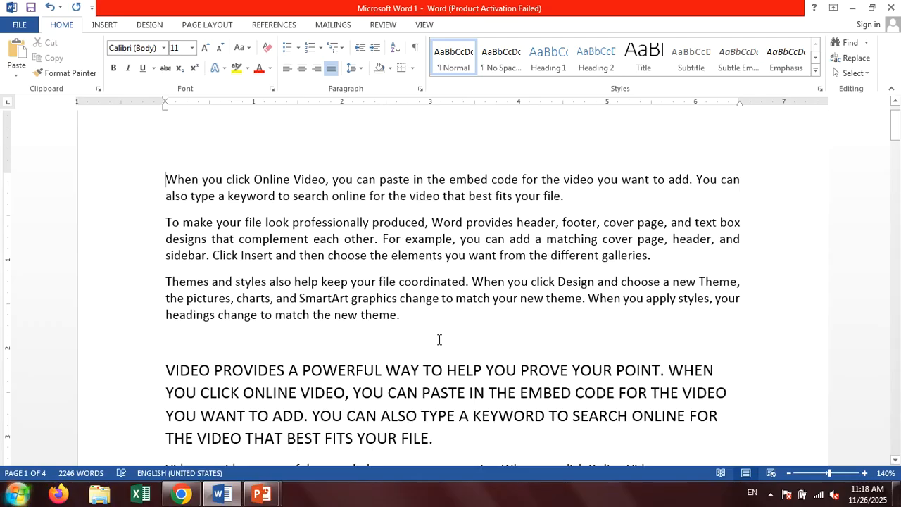
Repeat the last find from the start of the document, dismiss its dialog, and place the cursor after the first paragraph.
key(shift+F4)
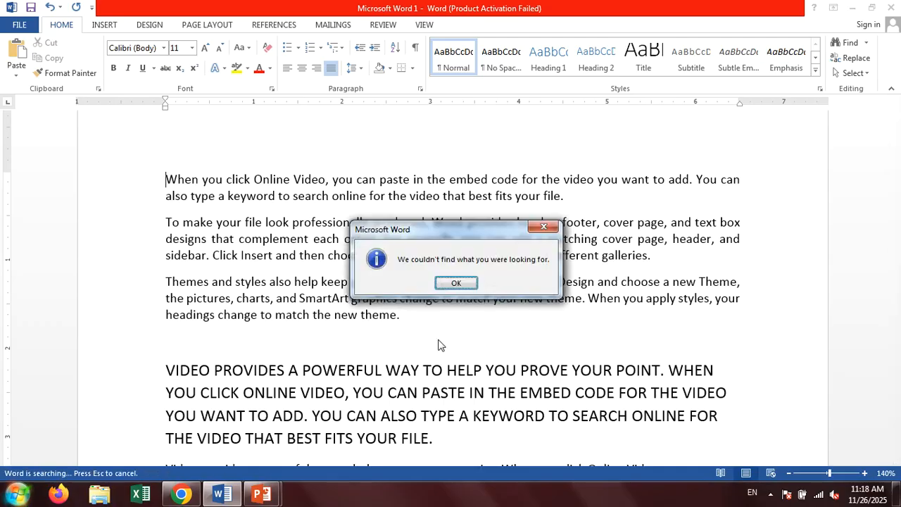
key(Return)
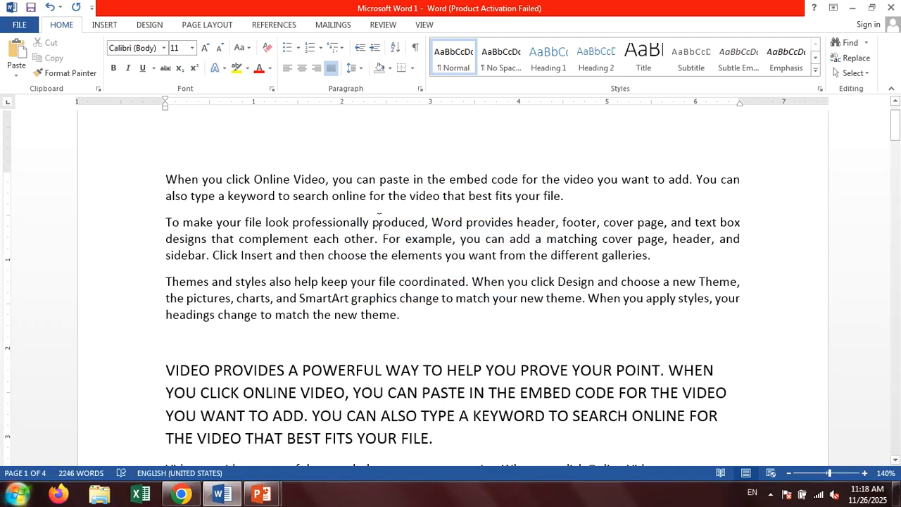
click(587, 198)
scroll(422, 326, down, 3)
scroll(426, 356, up, 1)
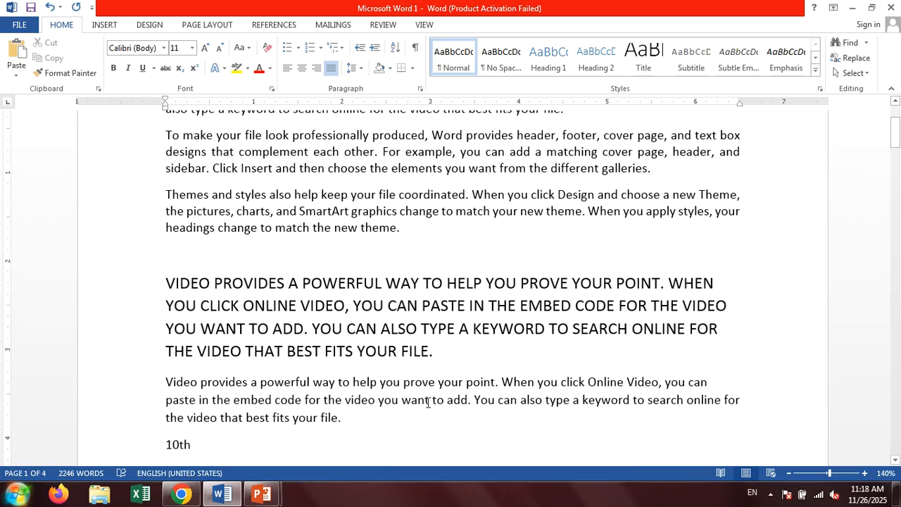
Place the cursor after the last paragraph of page 1, repeat the last find forward and backward, and dismiss its dialogs.
scroll(427, 402, down, 13)
click(420, 372)
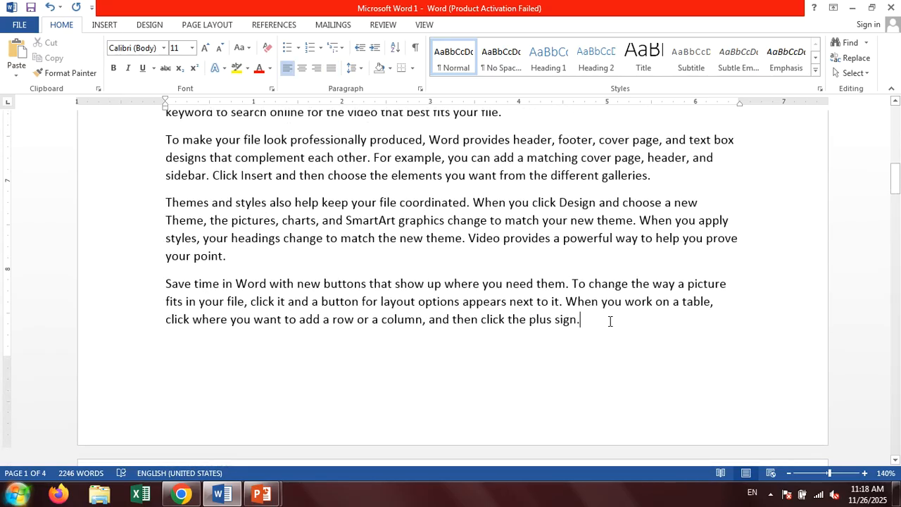
key(ctrl+Page_Down)
key(Return)
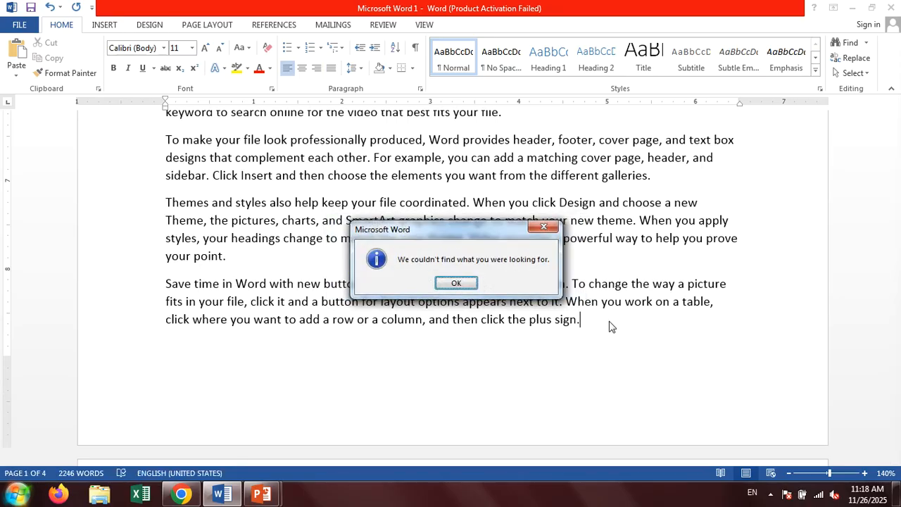
key(Return)
key(ctrl+Page_Up)
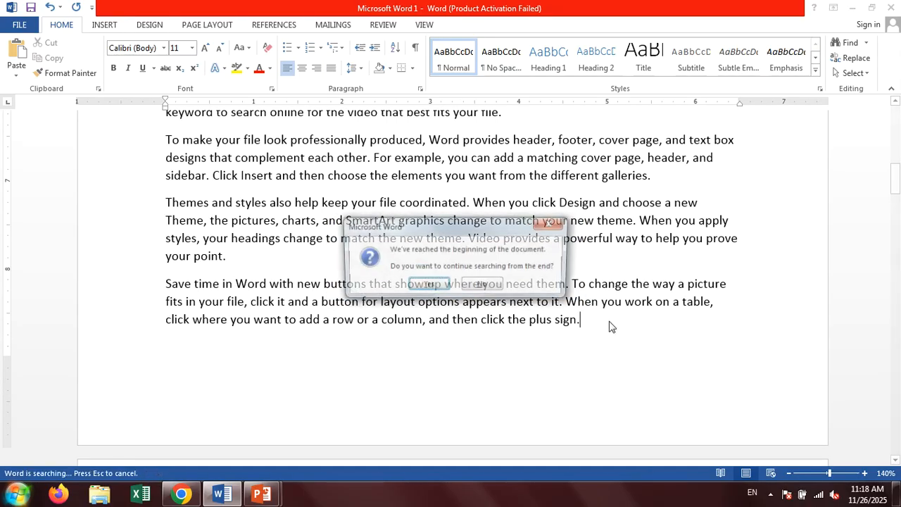
key(Return)
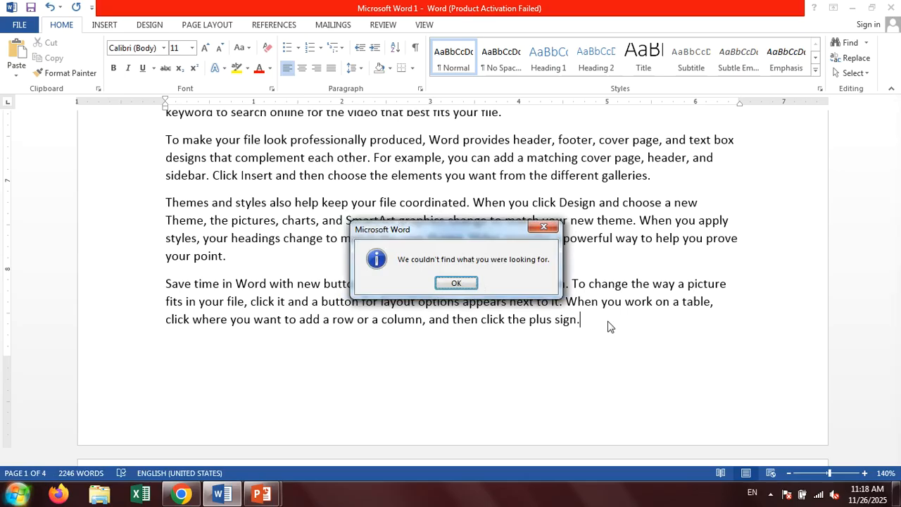
click(551, 227)
Move through the document one screen at a time, forward to page 3 and back, and return to the first page.
scroll(430, 270, up, 6)
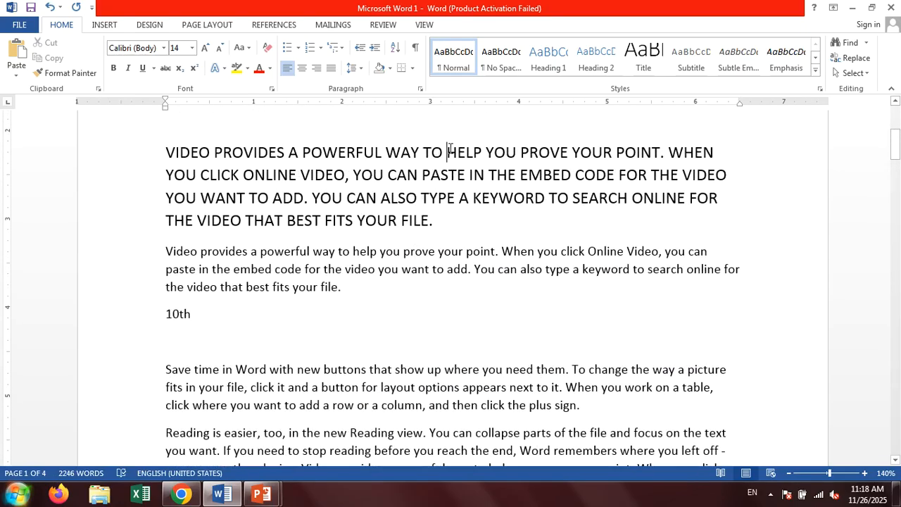
key(Page_Up)
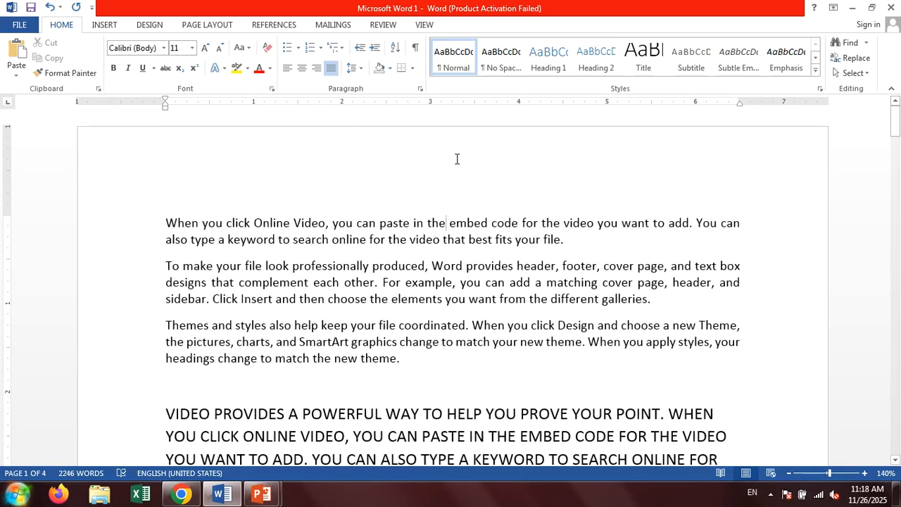
key(Page_Down)
key(Page_Down)
key(Page_Down)
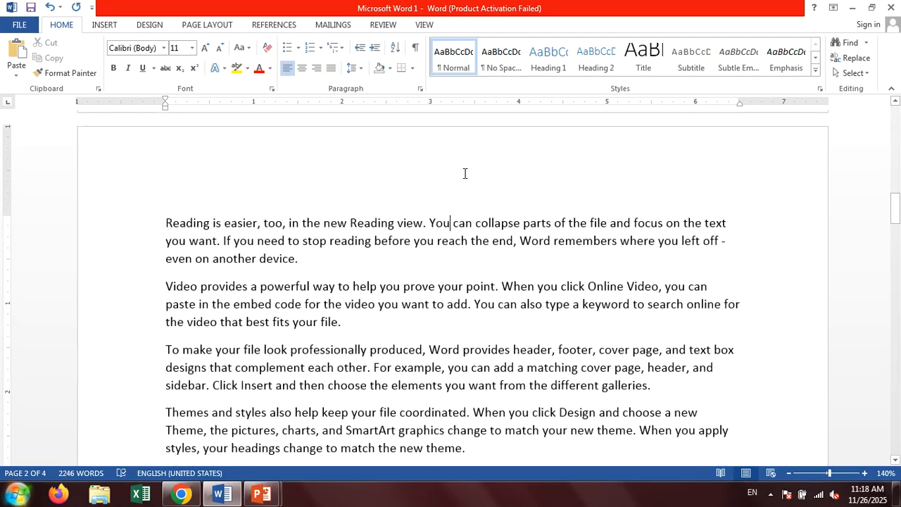
key(Page_Down)
key(Page_Down)
key(Page_Down)
key(Page_Down)
key(Page_Down)
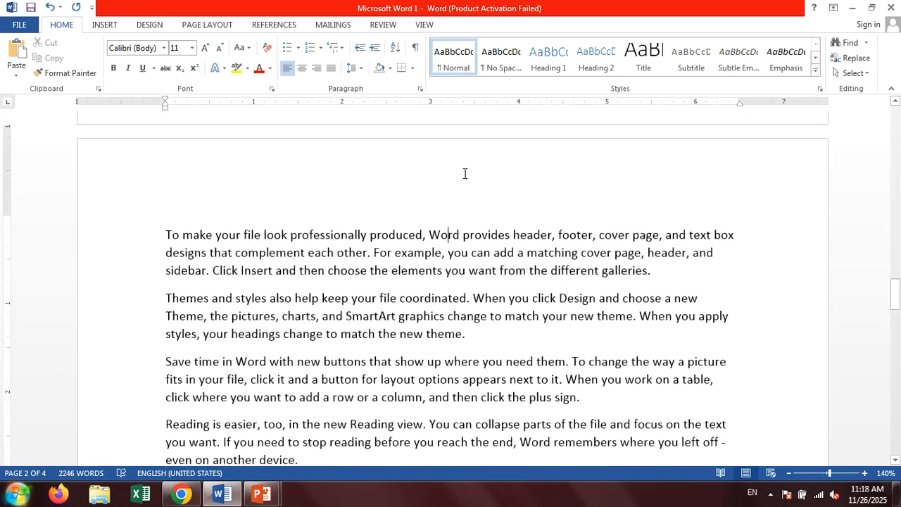
key(Page_Up)
key(Page_Up)
key(Page_Up)
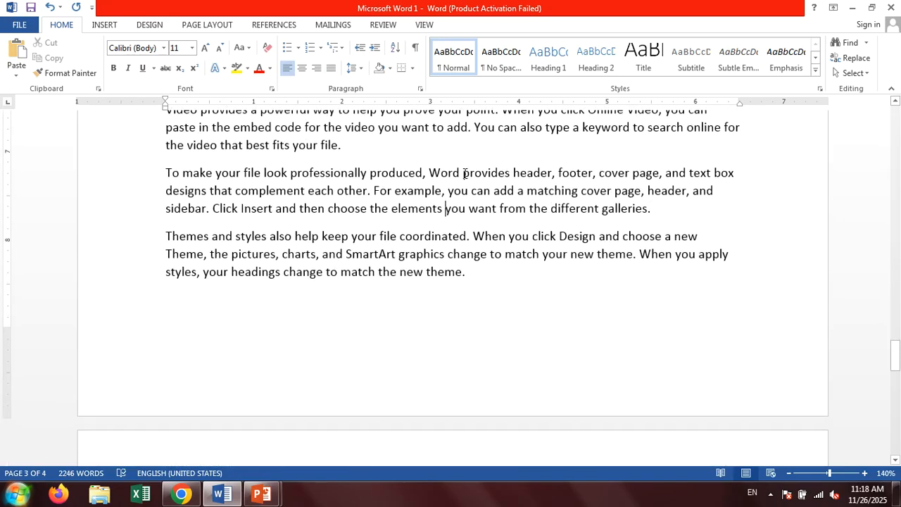
key(ctrl+Home)
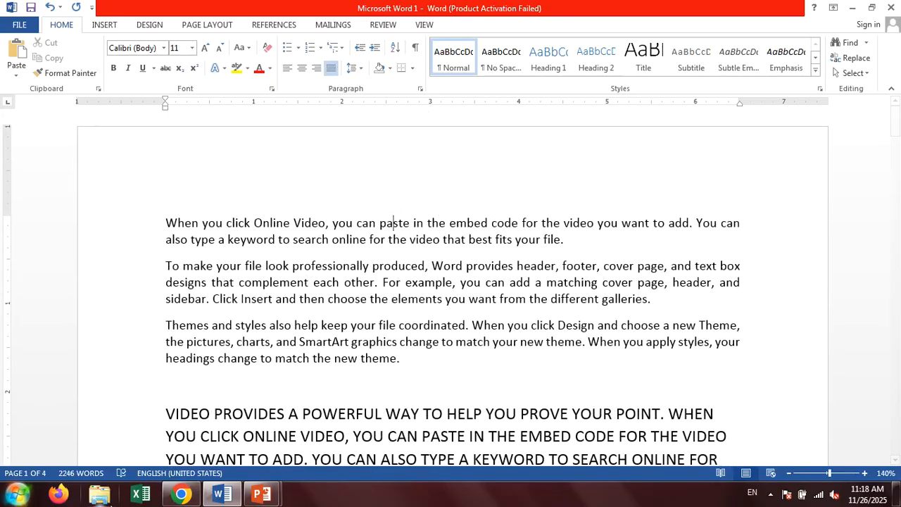
Switch to the PowerPoint slide show, reveal the shortcuts for the document's top and end, and return to the Word document.
click(238, 497)
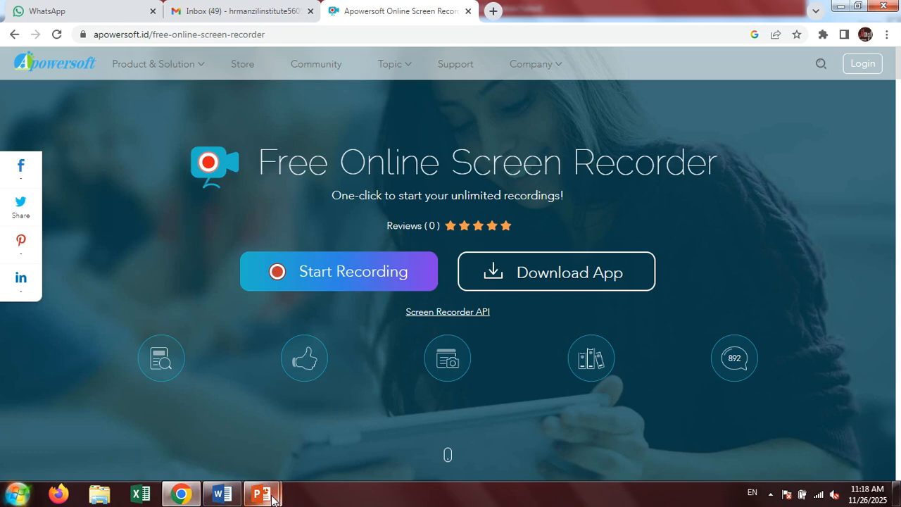
mouse_move(262, 494)
click(323, 449)
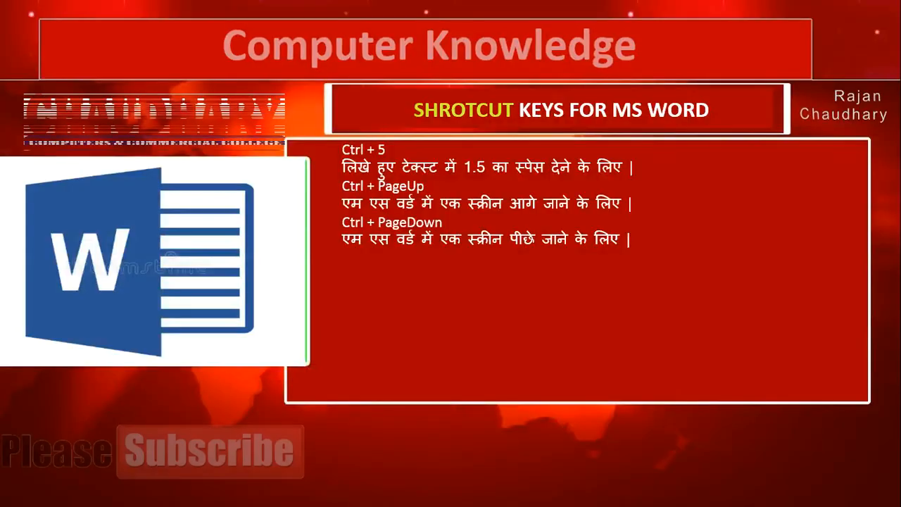
click(432, 245)
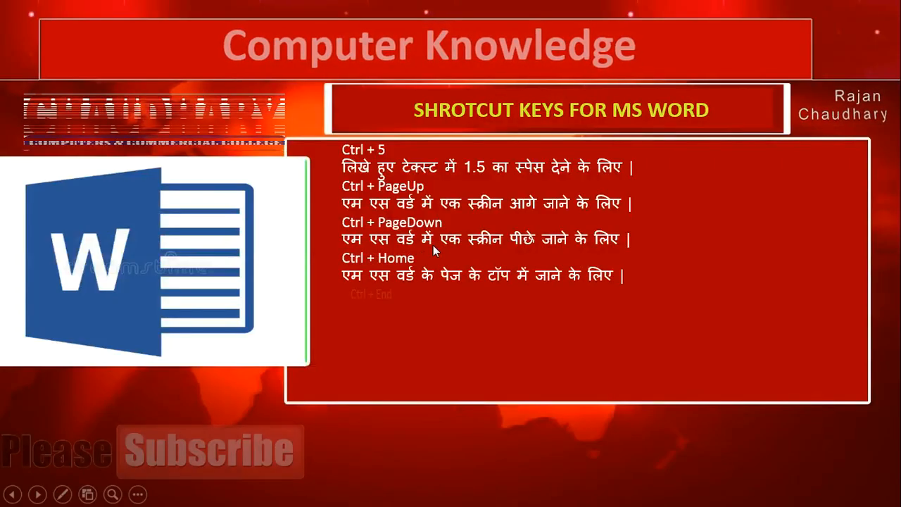
click(433, 245)
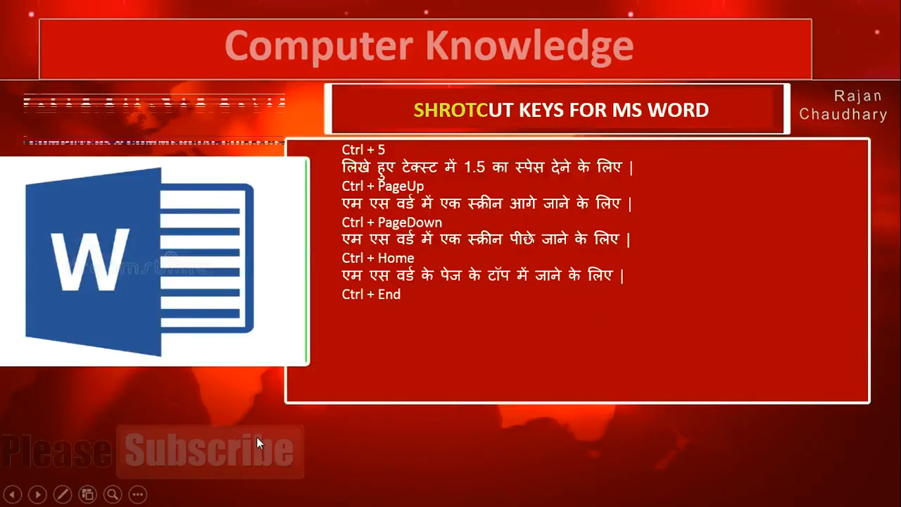
key(alt+Tab)
key(alt+Tab)
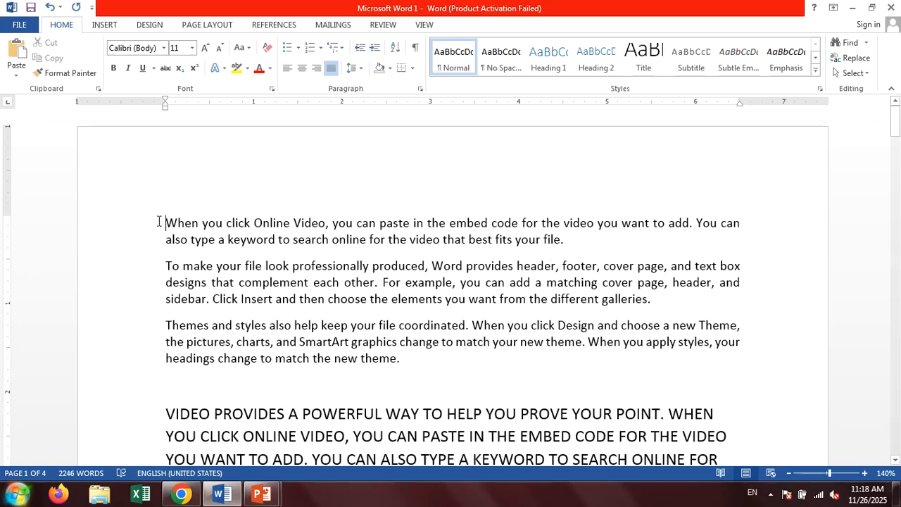
Jump the cursor to the document's start and end twice from the third paragraph, and switch back to the PowerPoint slide show.
click(414, 360)
key(ctrl+Home)
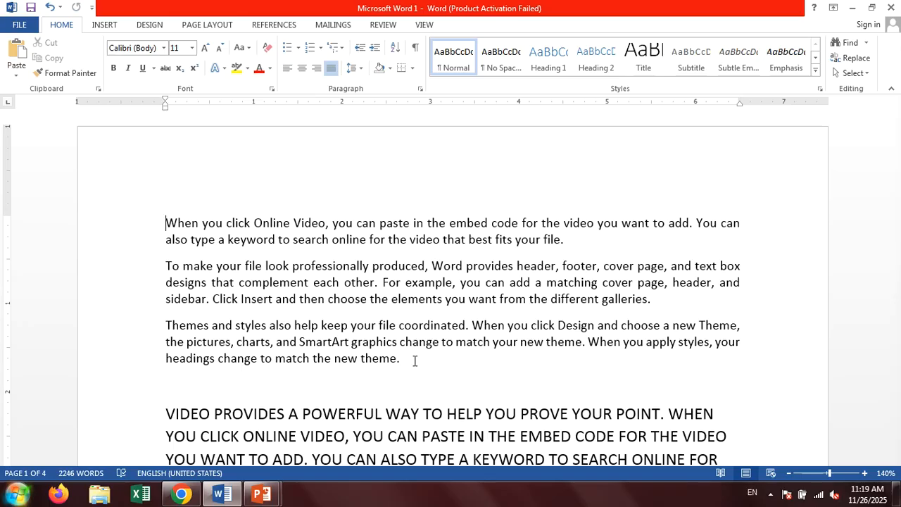
key(ctrl+End)
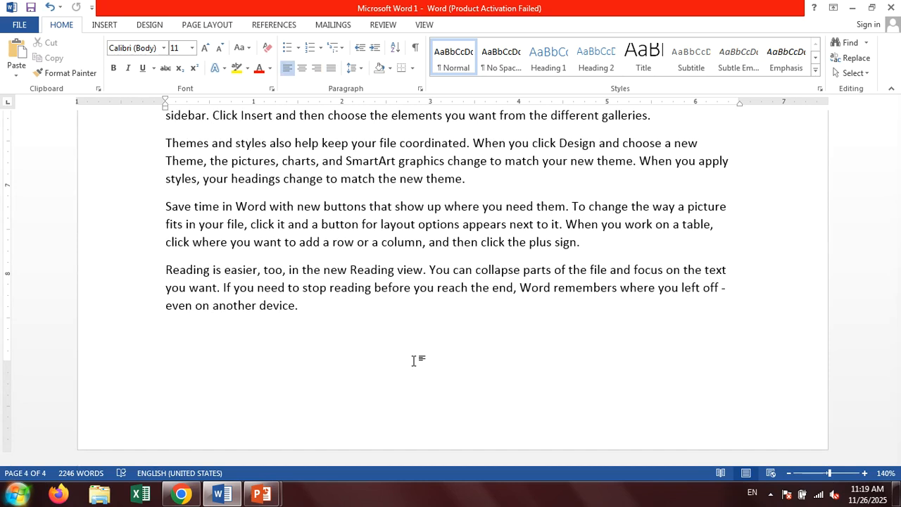
key(ctrl+Home)
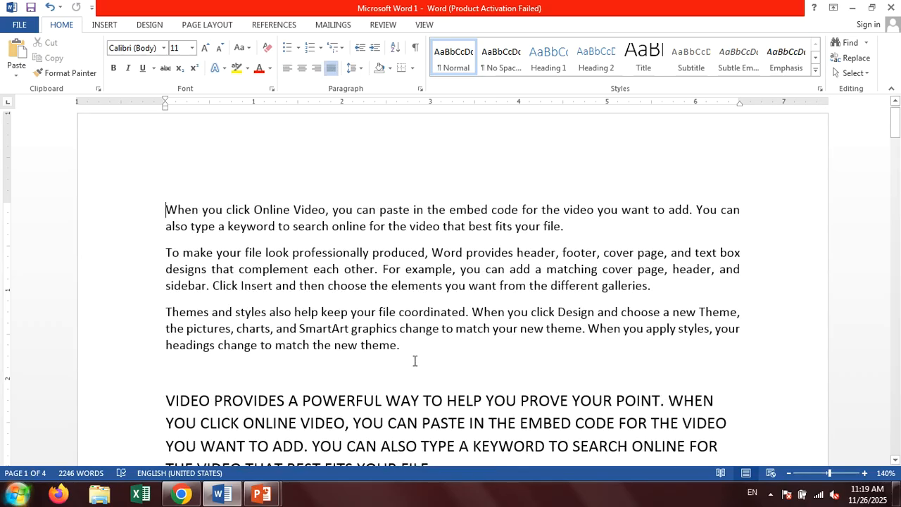
key(ctrl+End)
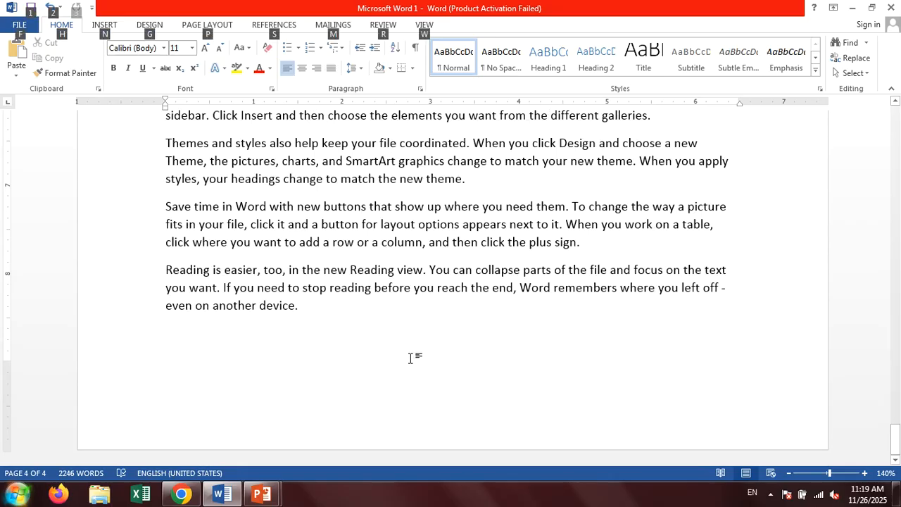
key(alt+Tab)
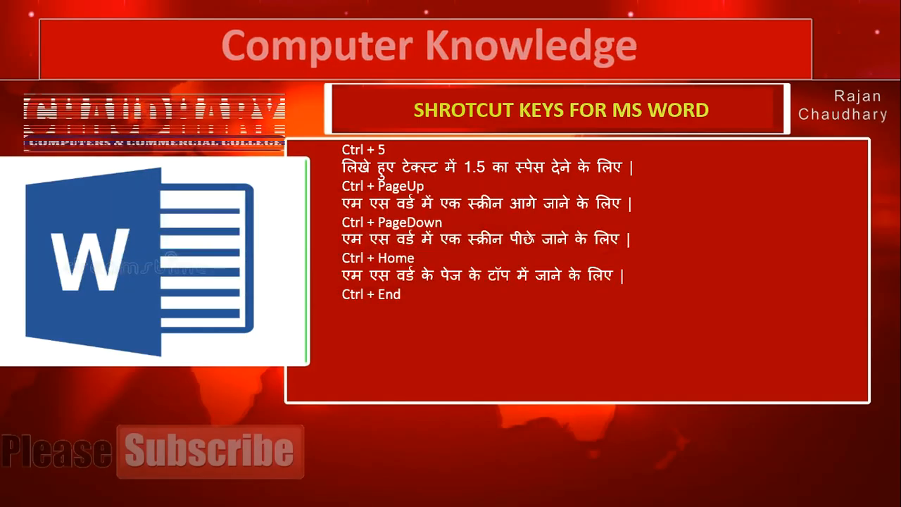